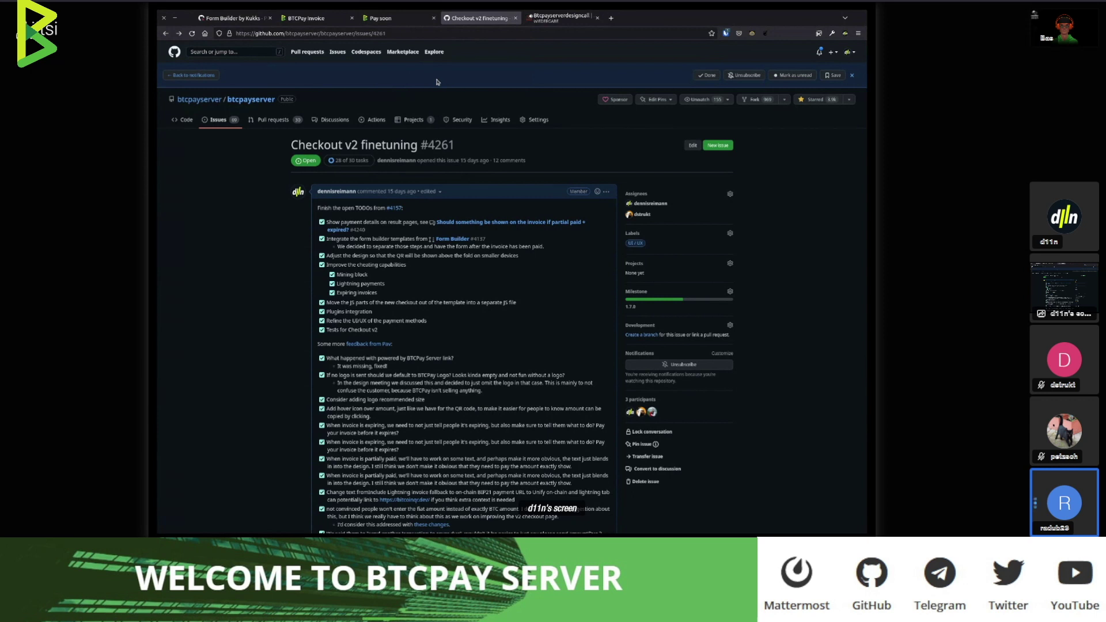
# Start a new invoice in the Nakamoto Nuggets store and show the options for requesting customer data on checkout.
pyautogui.click(851, 76)
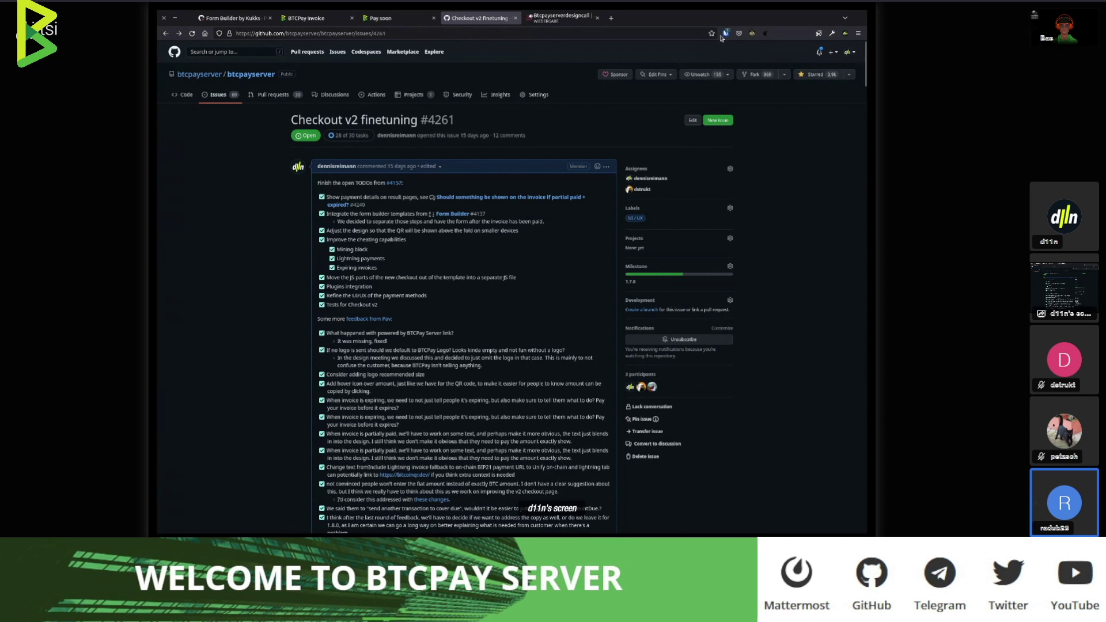
pyautogui.click(305, 18)
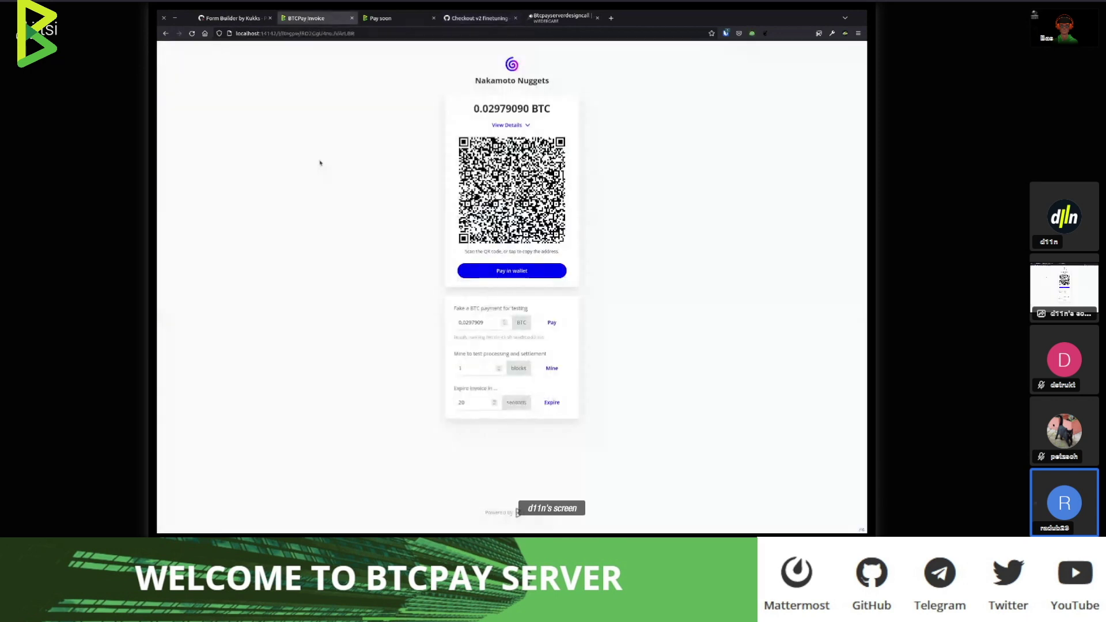
pyautogui.click(165, 33)
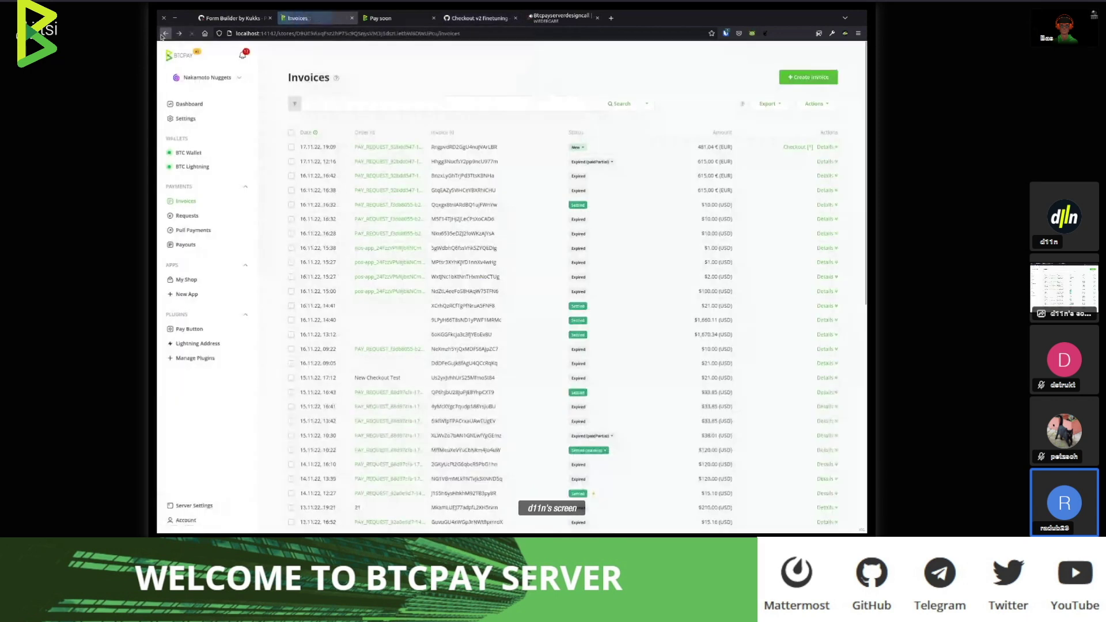
pyautogui.click(195, 201)
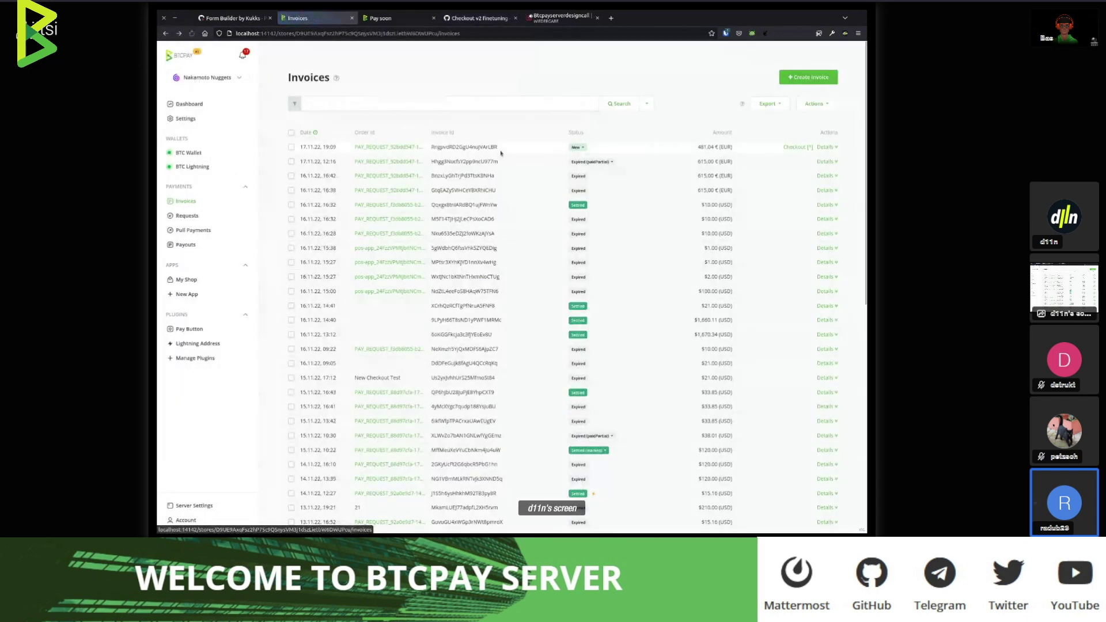
pyautogui.click(811, 78)
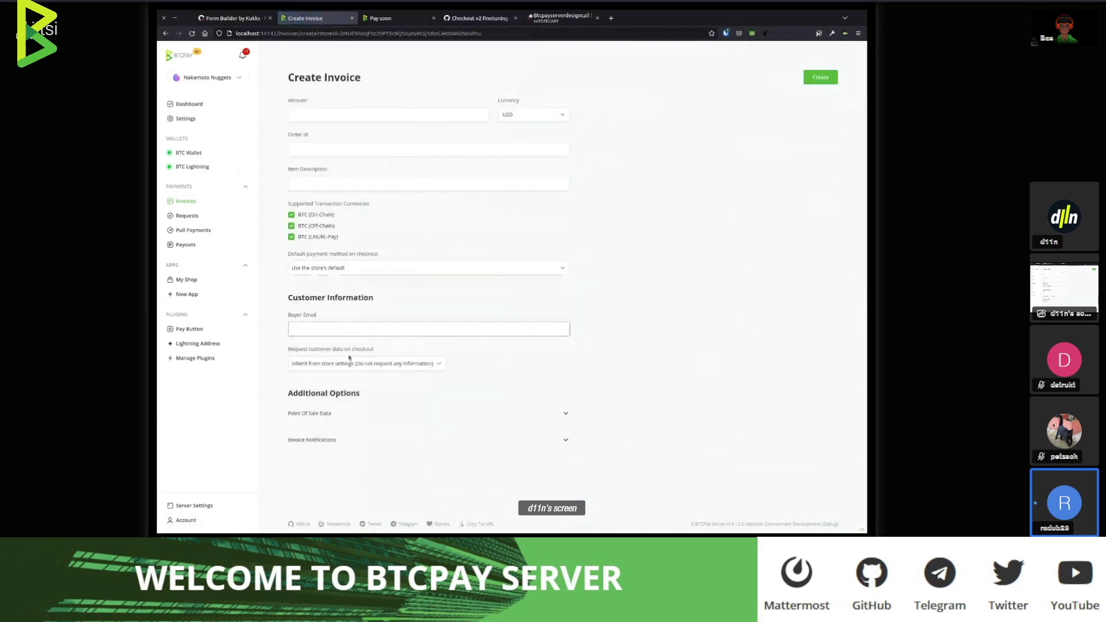
pyautogui.click(380, 367)
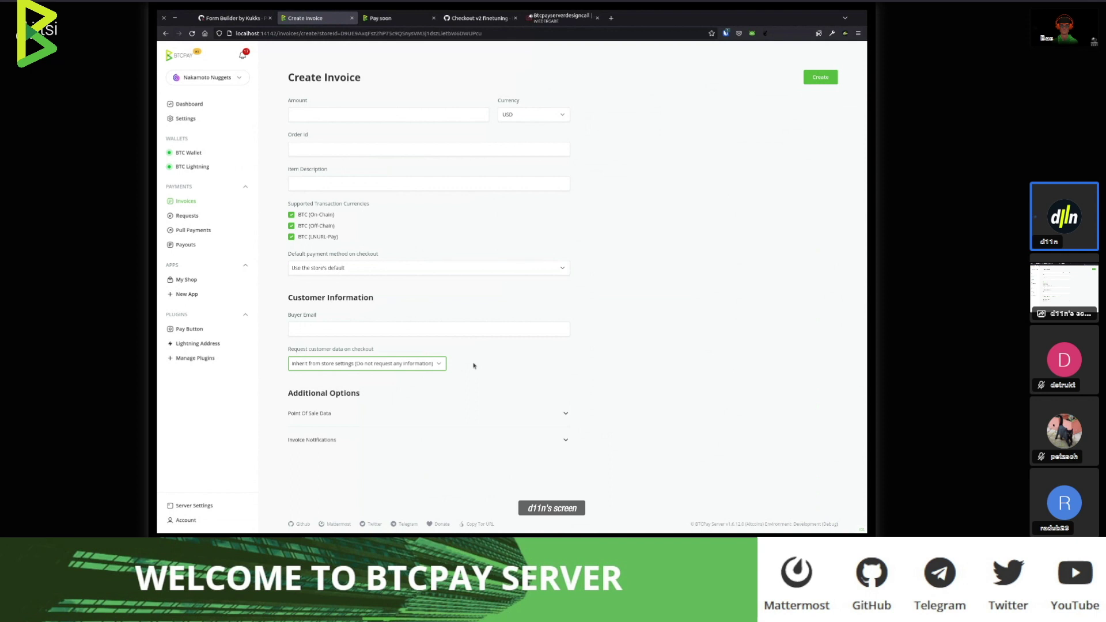
# Open the linked pull request #4276 from the timeline of the Checkout v2 finetuning issue #4261.
pyautogui.click(262, 23)
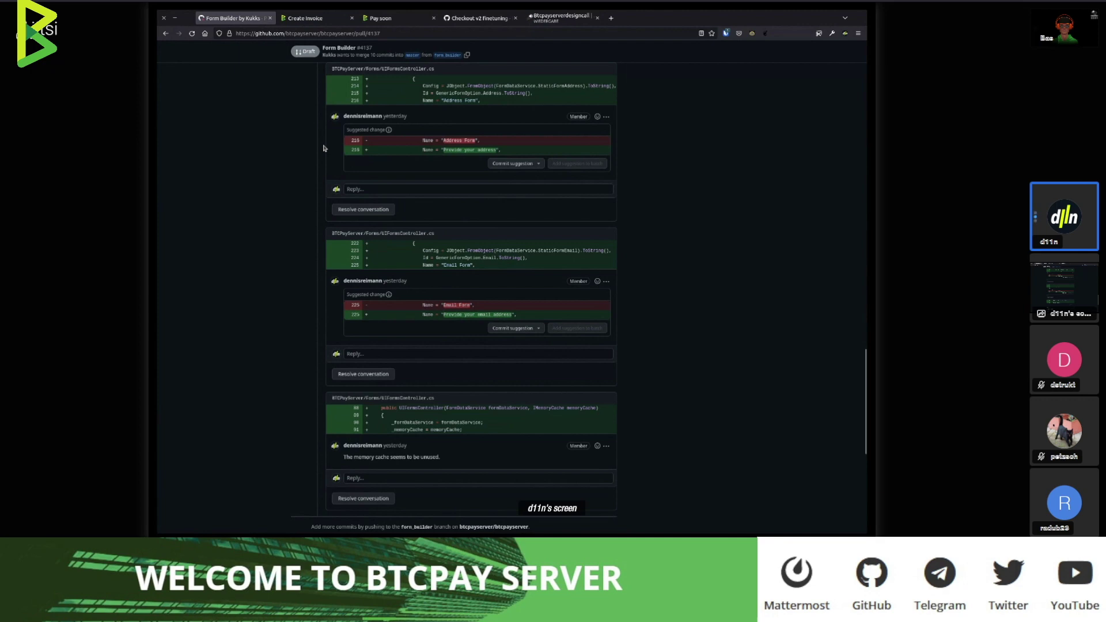
pyautogui.click(480, 18)
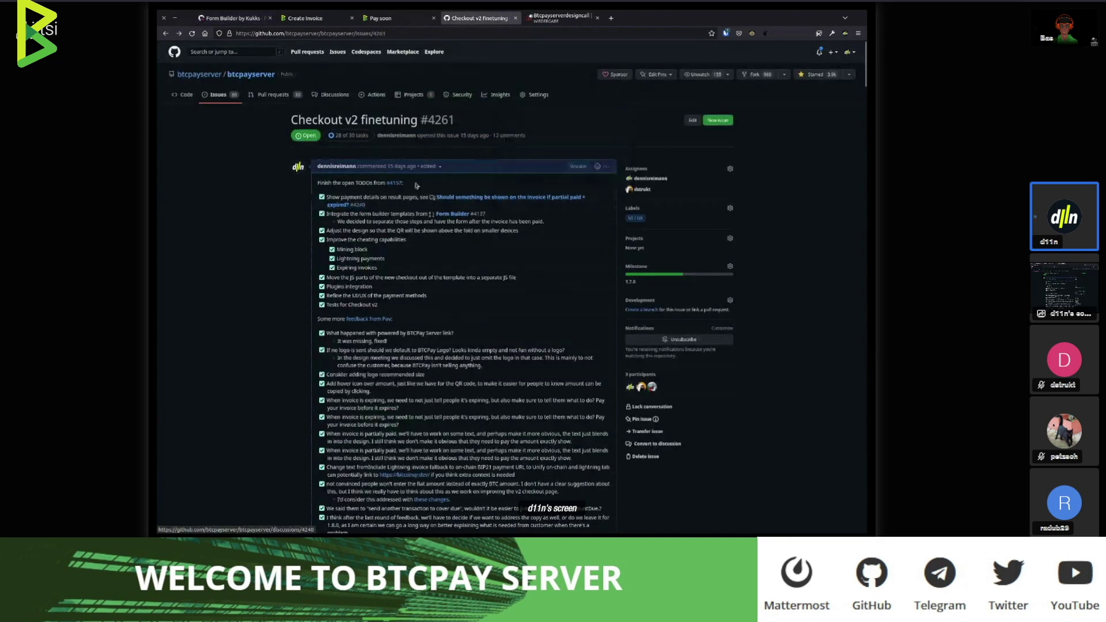
pyautogui.scroll(-3, 406, 318)
pyautogui.scroll(-10, 407, 318)
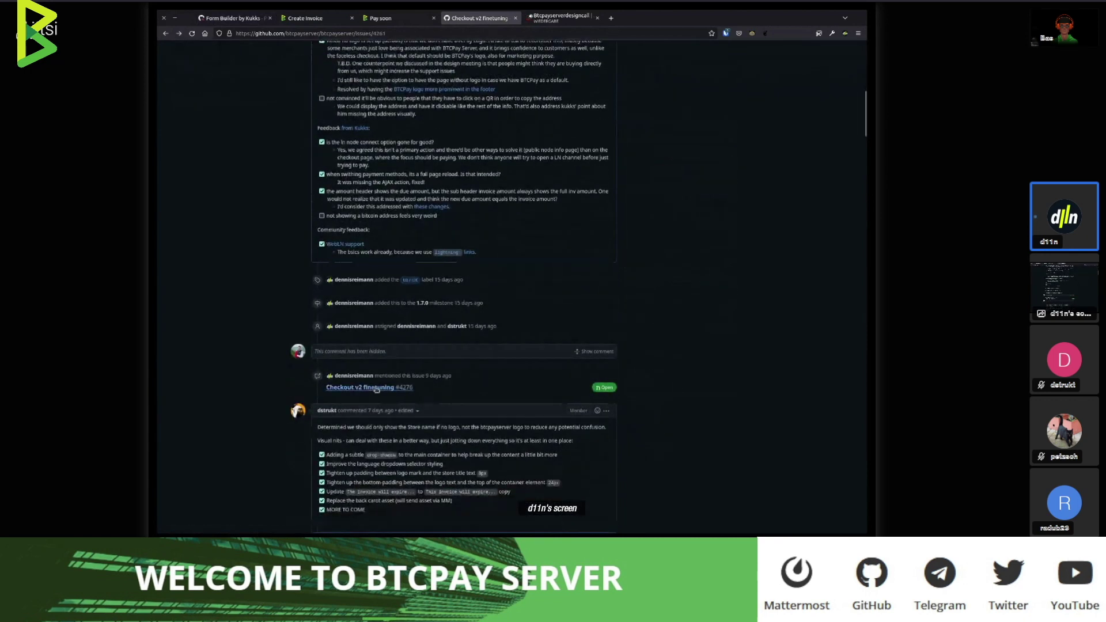
pyautogui.click(378, 388)
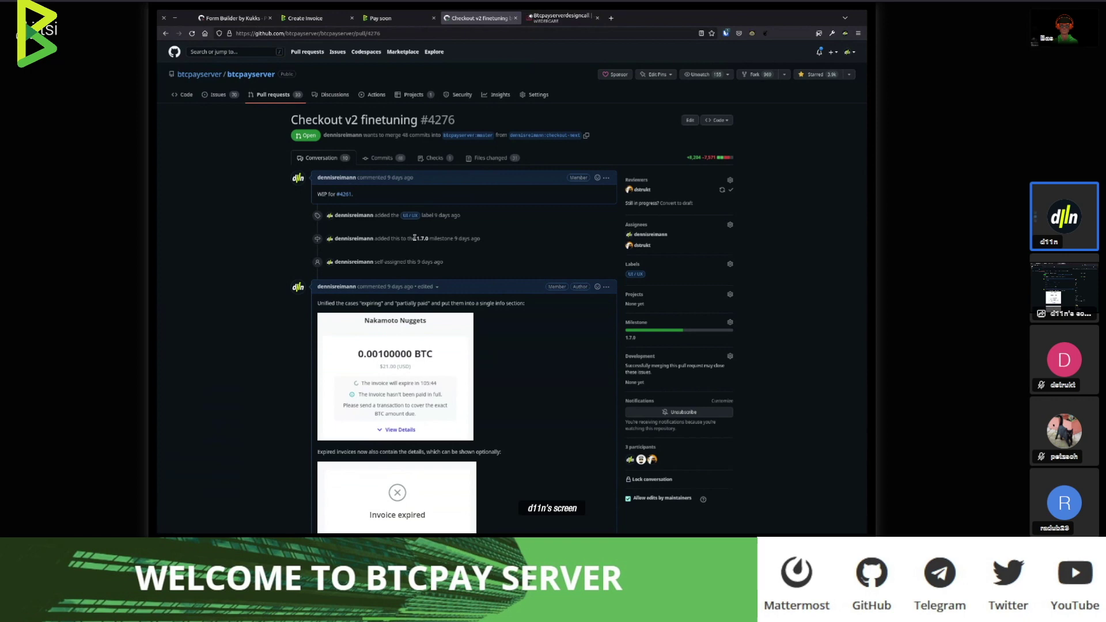
# Copy the GitHub CLI checkout command of the Form Builder pull request #4137.
pyautogui.click(242, 19)
pyautogui.scroll(10, 359, 269)
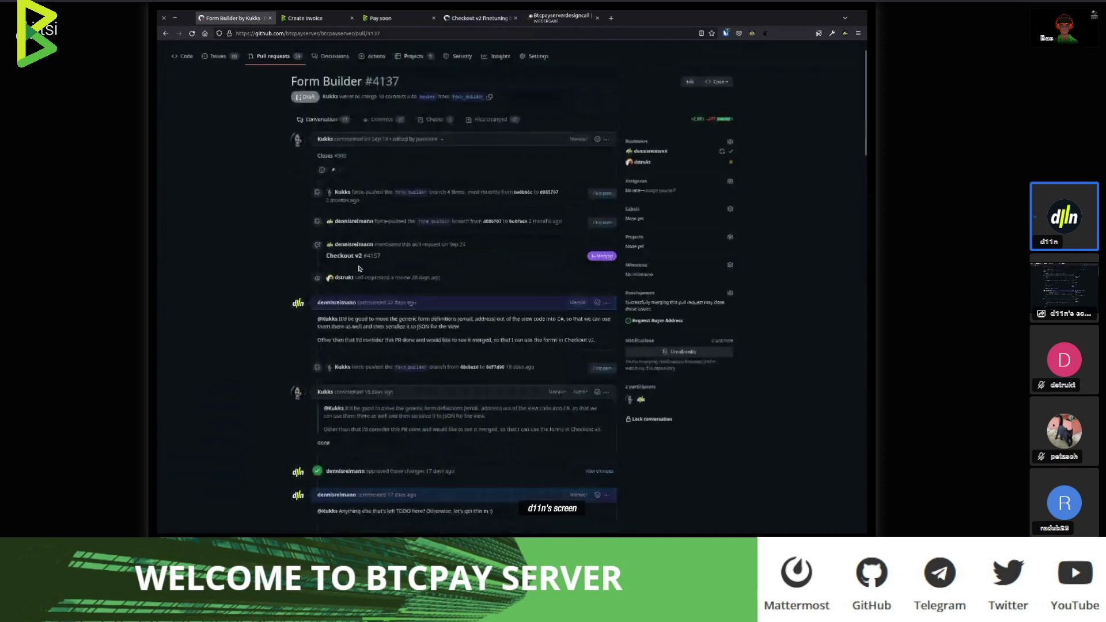
pyautogui.scroll(1, 360, 268)
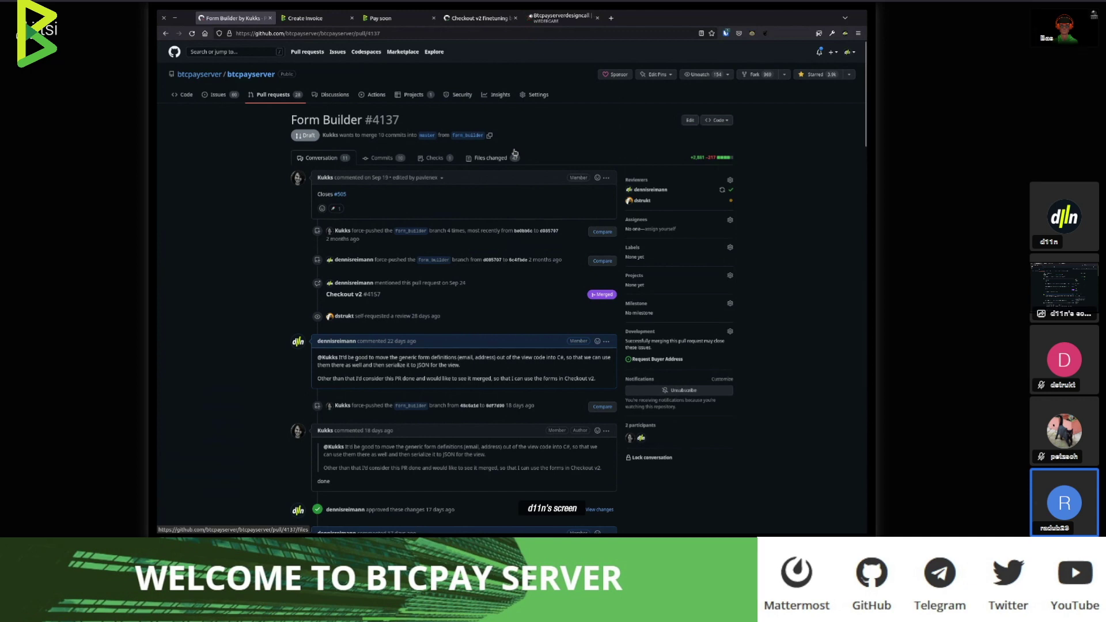
pyautogui.click(725, 124)
pyautogui.click(719, 166)
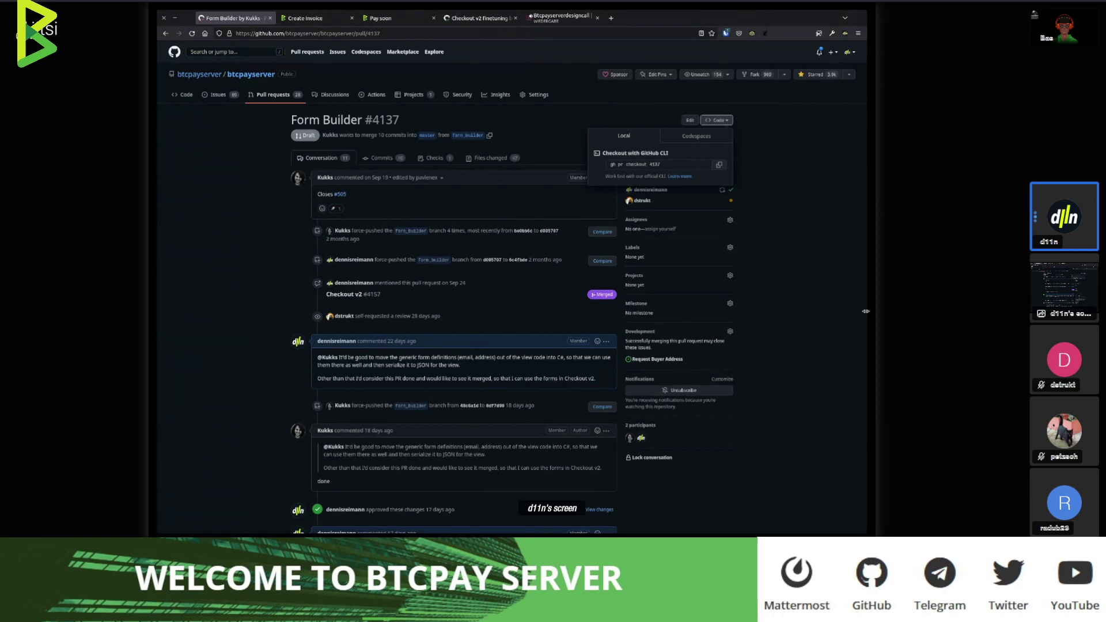
pyautogui.press('Escape')
# Examine the to-do list in the Form Builder conversation, highlighting the invoice, pay request and apps integration items.
pyautogui.scroll(-5, 509, 344)
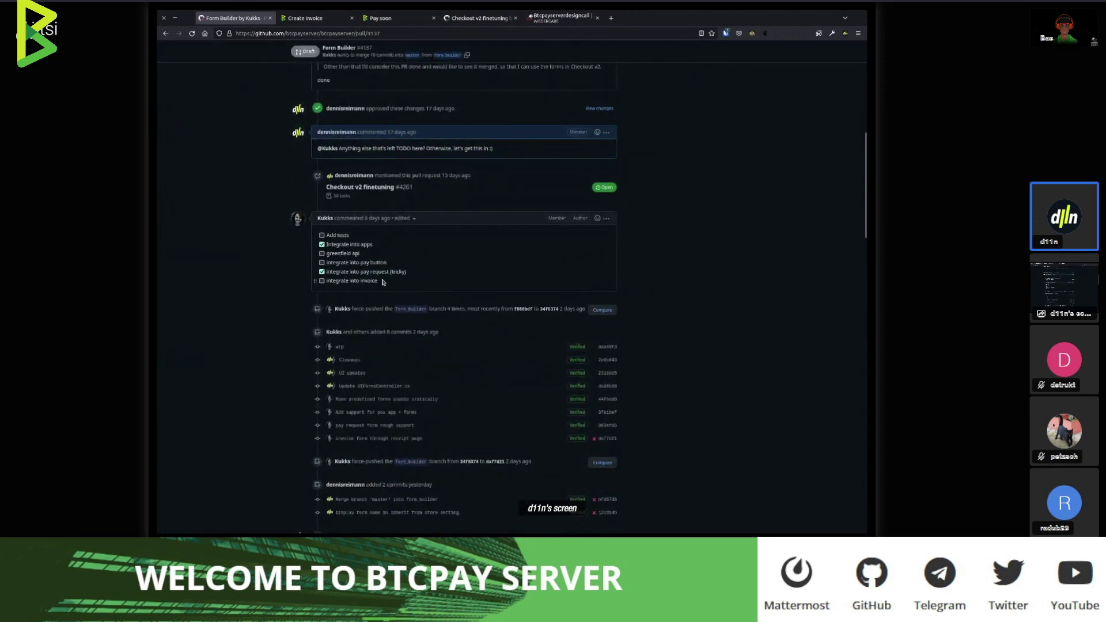
pyautogui.moveTo(380, 284); pyautogui.dragTo(326, 283)
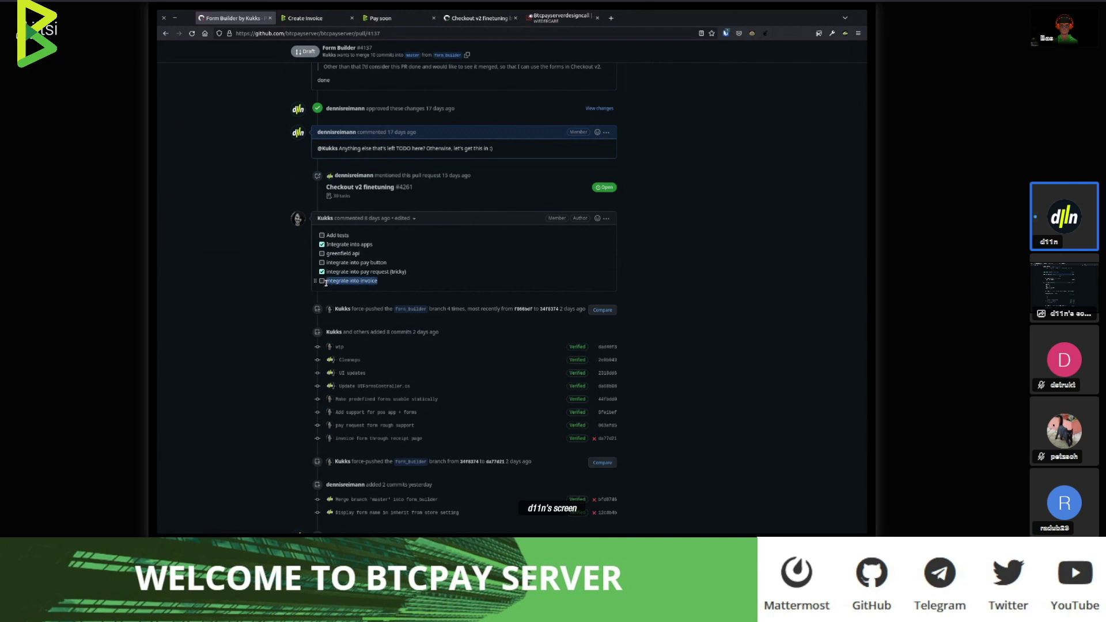
pyautogui.moveTo(361, 271); pyautogui.dragTo(389, 273)
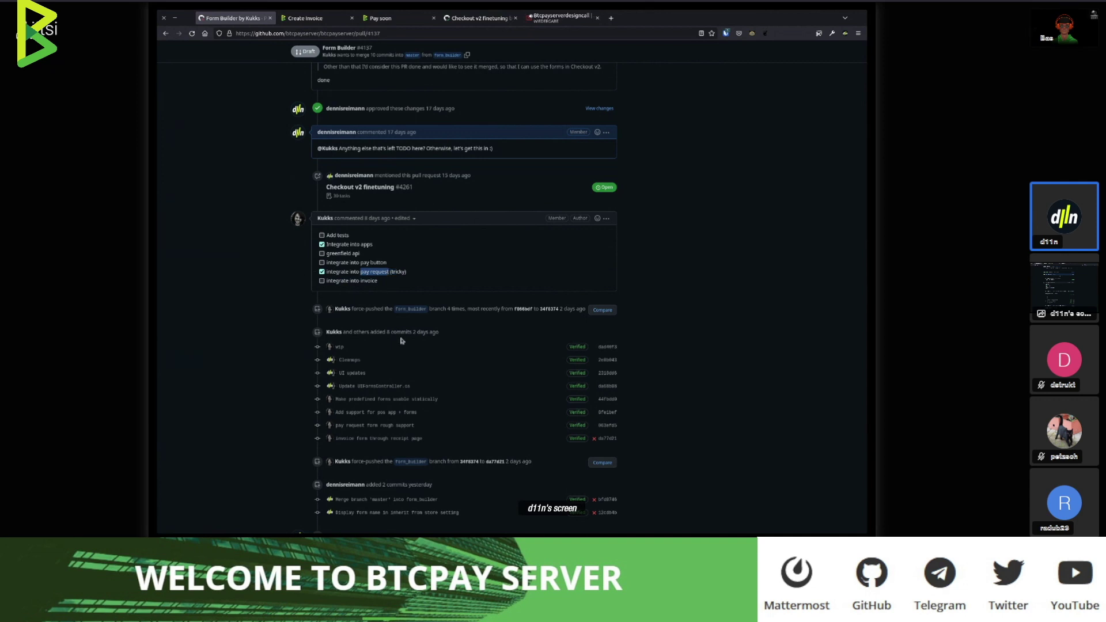
pyautogui.click(373, 248)
pyautogui.moveTo(373, 248); pyautogui.dragTo(326, 246)
pyautogui.click(289, 290)
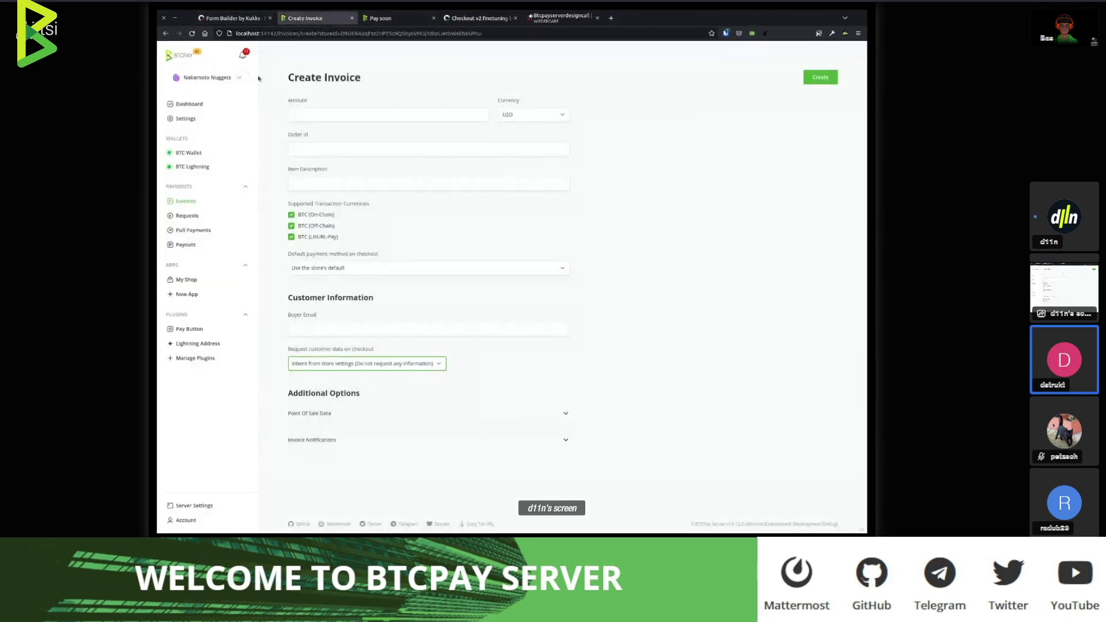
# View the store's payment requests and look through the changed files of the Form Builder pull request #4137.
pyautogui.click(192, 216)
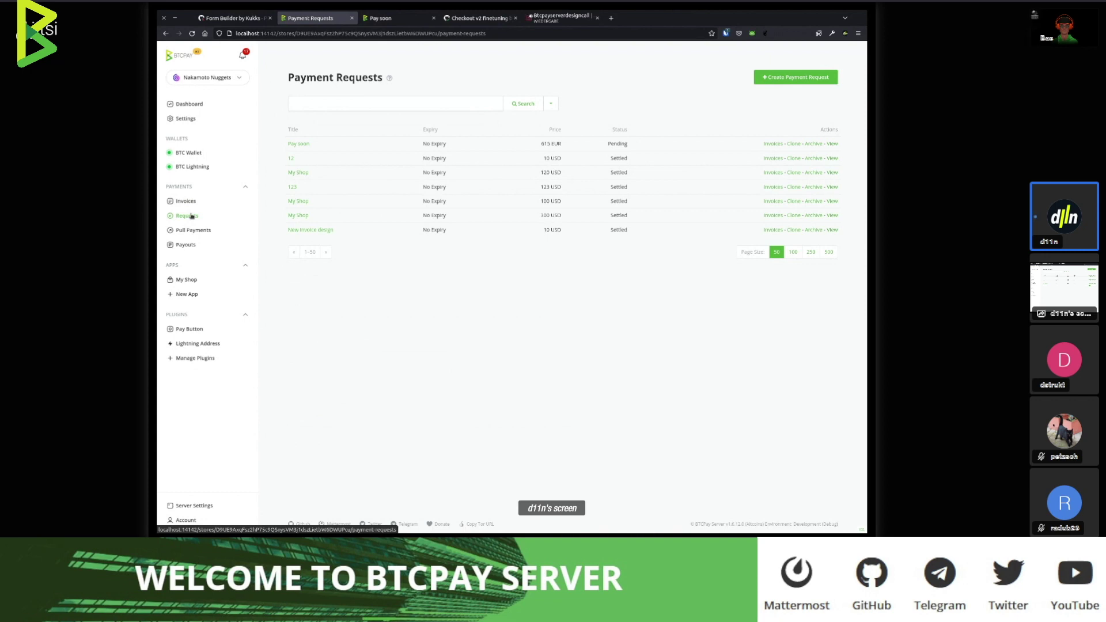
pyautogui.click(233, 18)
pyautogui.scroll(10, 321, 186)
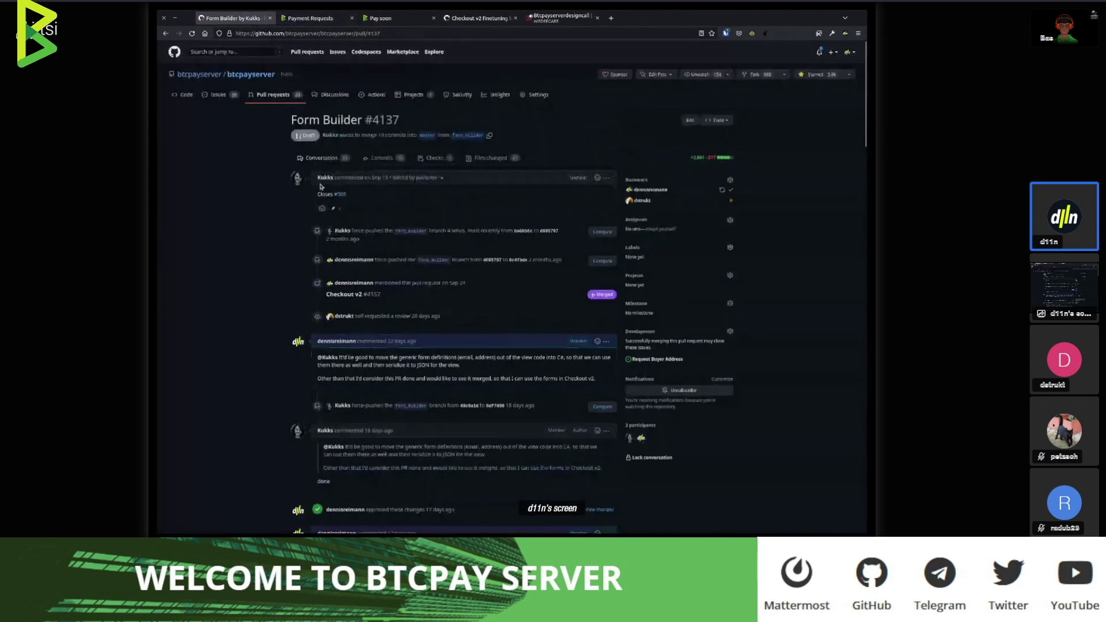
pyautogui.click(511, 162)
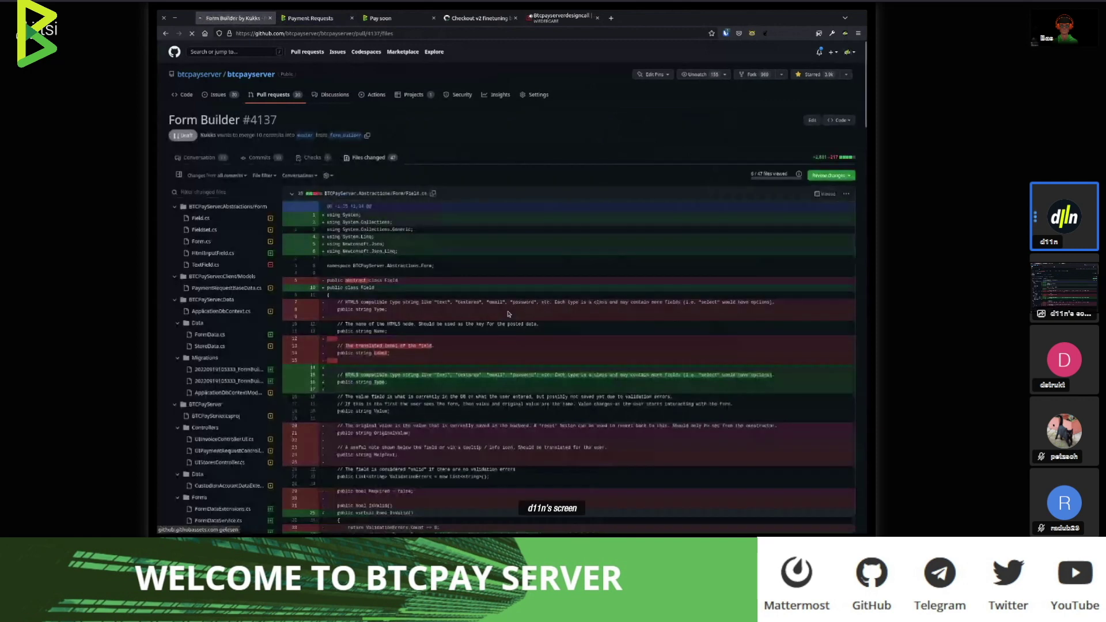
pyautogui.scroll(-4, 509, 314)
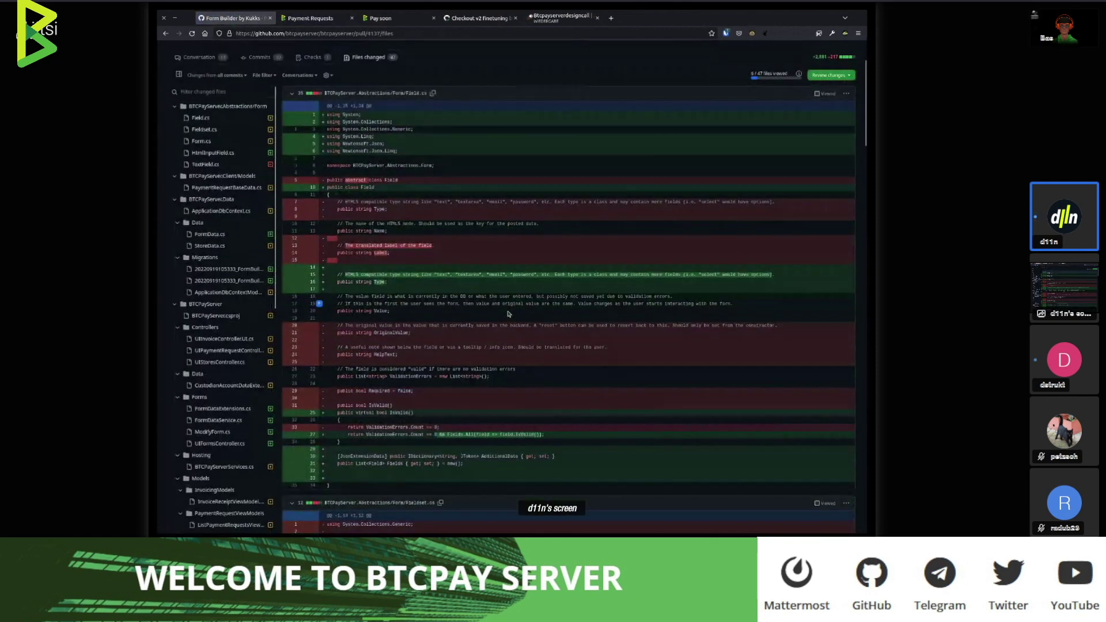
pyautogui.scroll(-2, 508, 314)
pyautogui.scroll(-15, 509, 314)
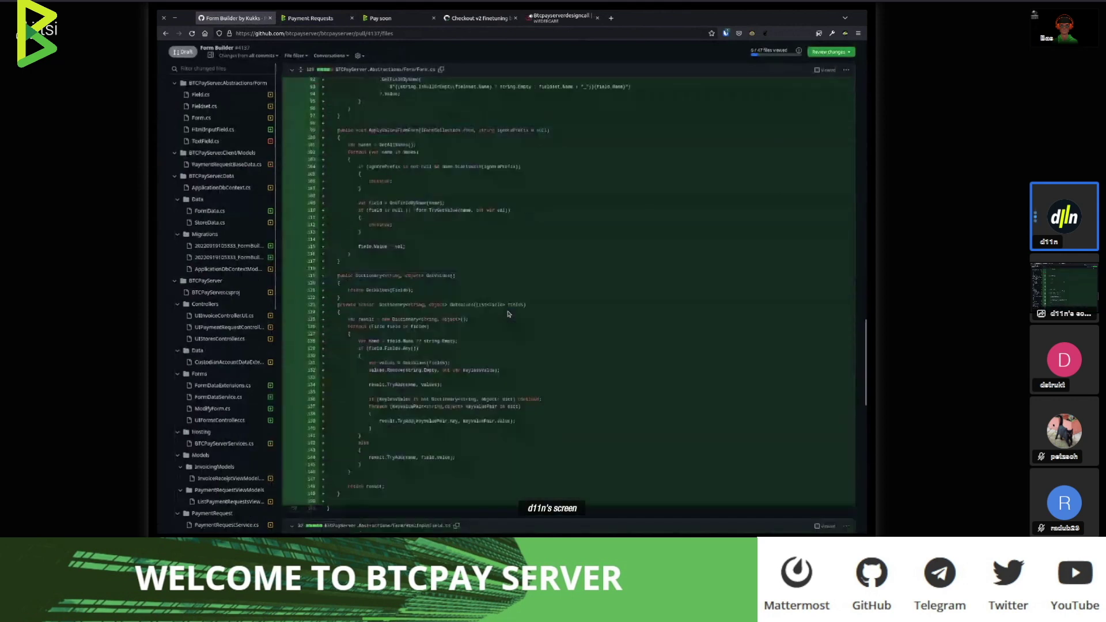
pyautogui.scroll(-6, 508, 314)
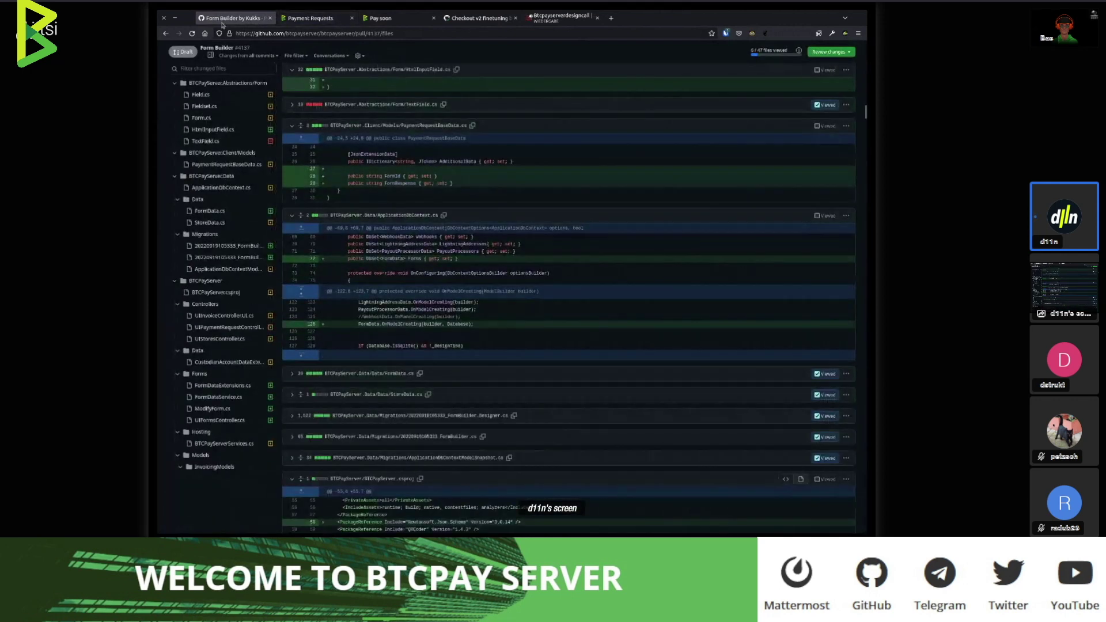
pyautogui.click(164, 32)
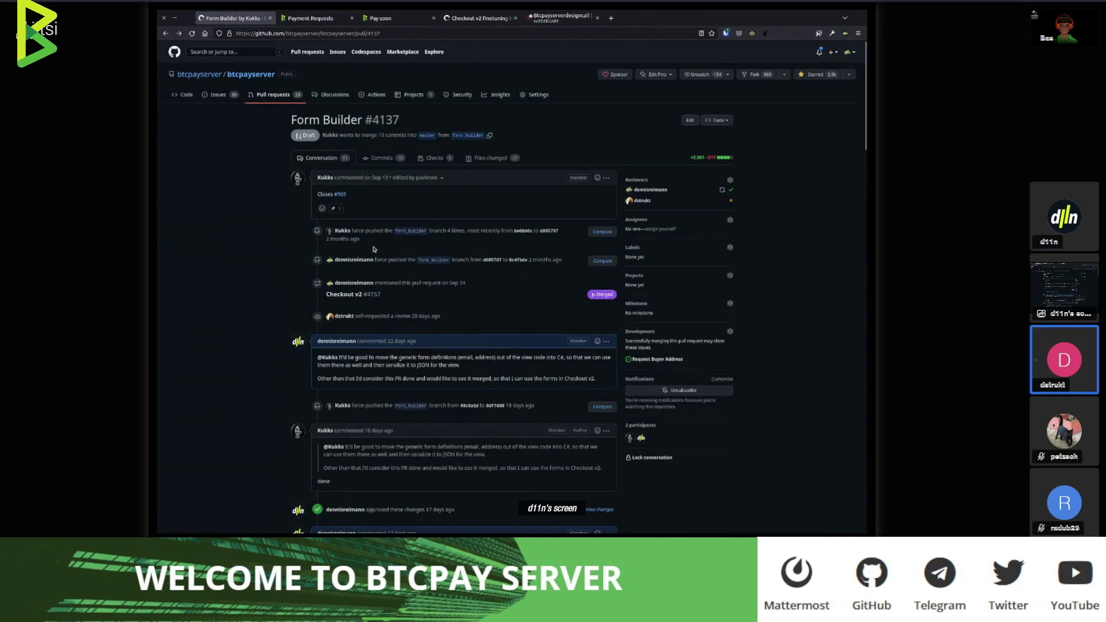
# Start a new payment request in the store and title it Test.
pyautogui.click(401, 15)
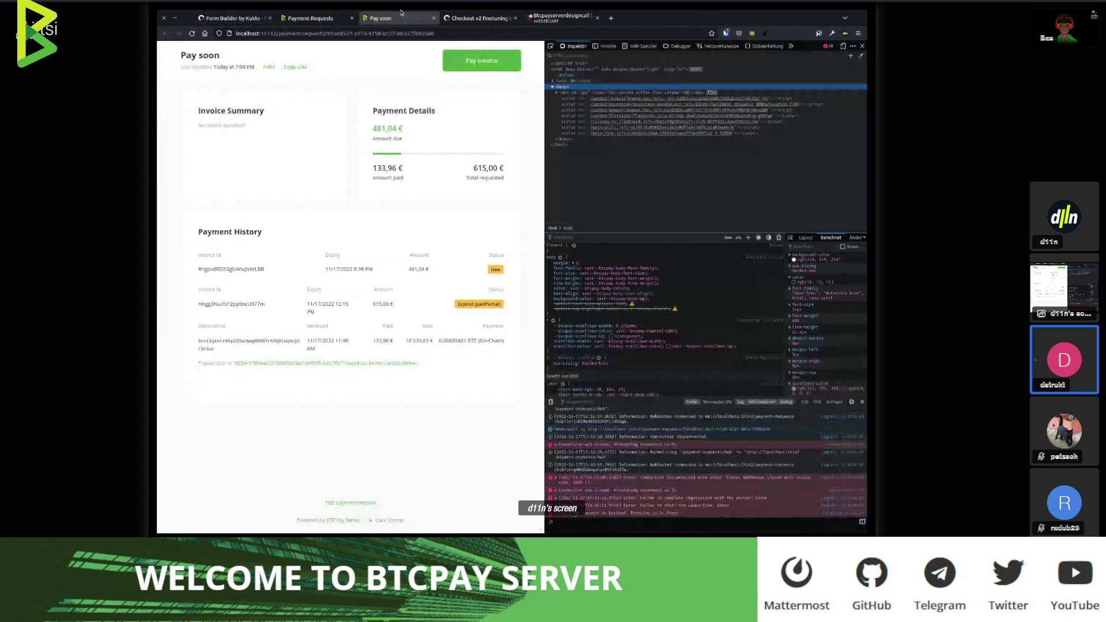
pyautogui.click(341, 18)
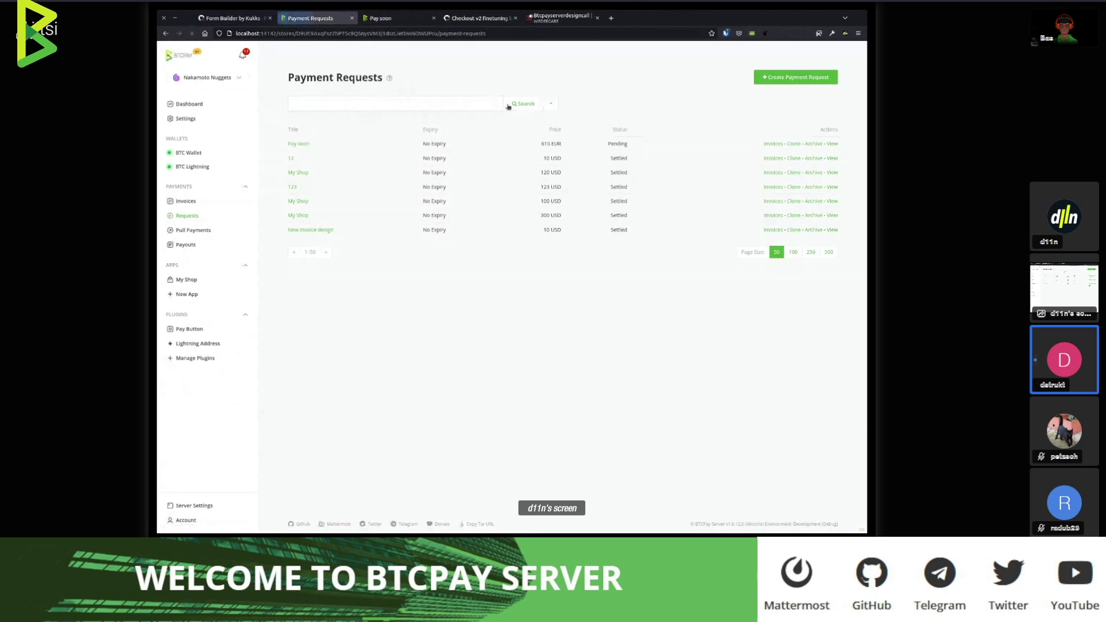
pyautogui.click(804, 76)
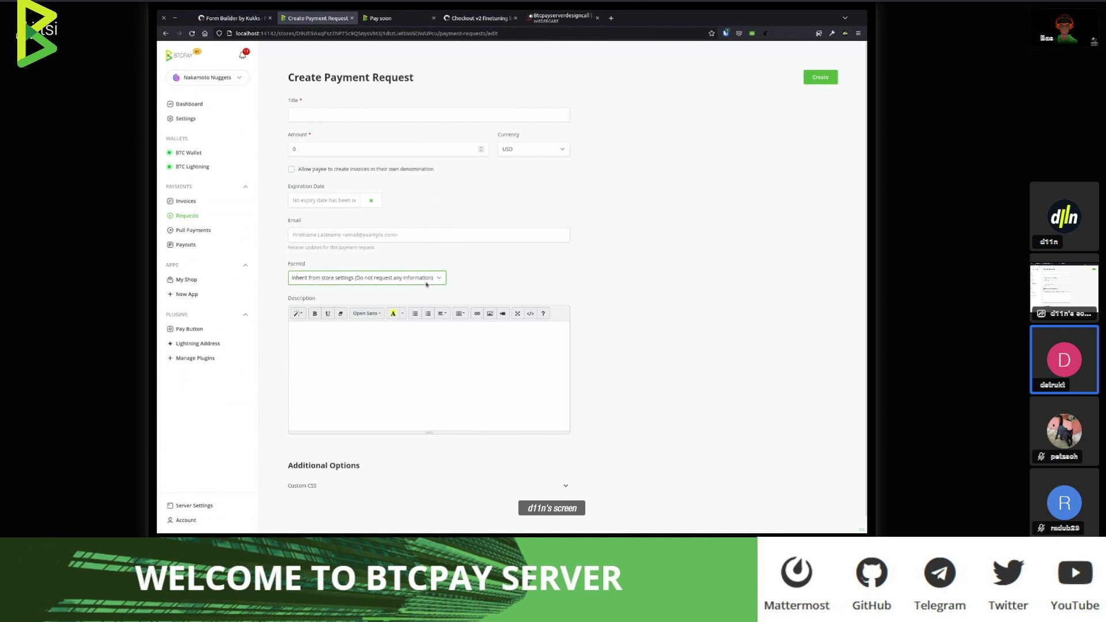
pyautogui.click(333, 118)
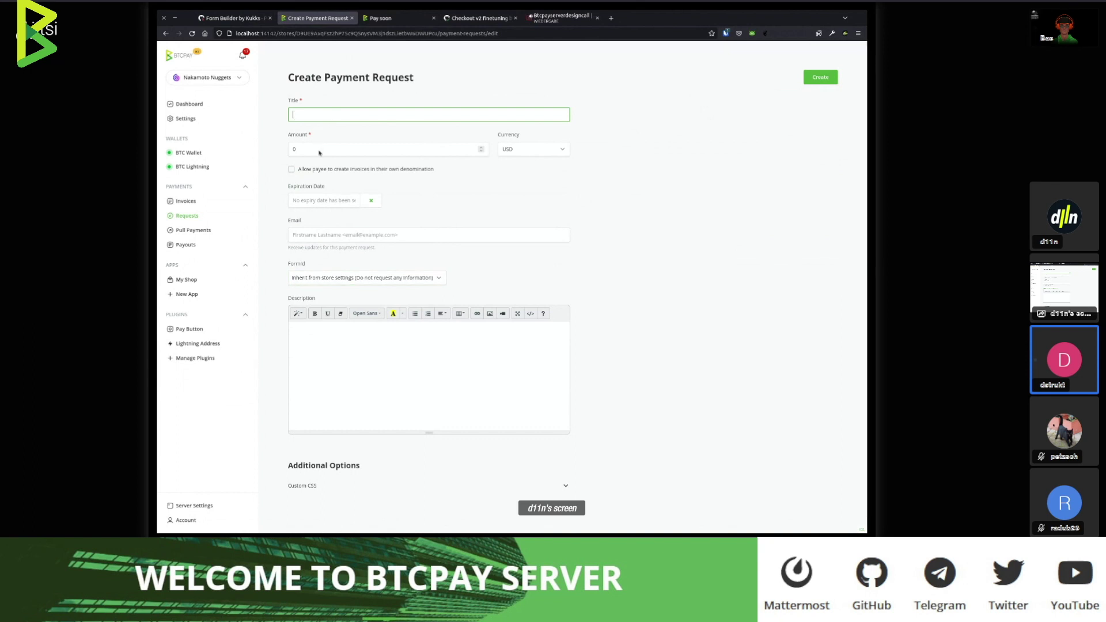
pyautogui.write('Te')
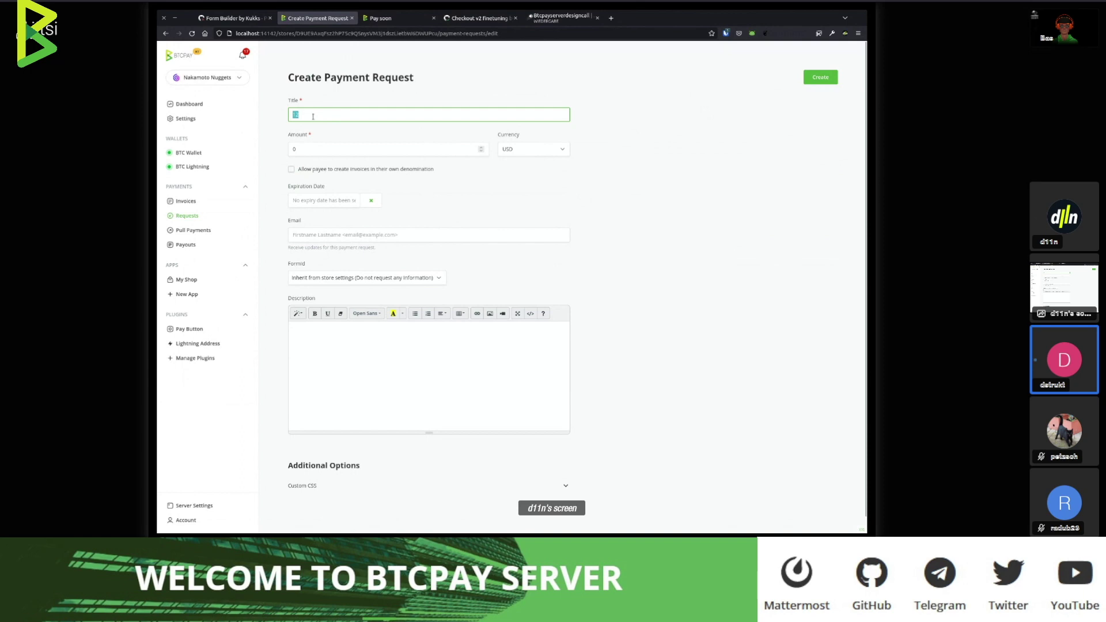
pyautogui.write('st')
pyautogui.click(398, 160)
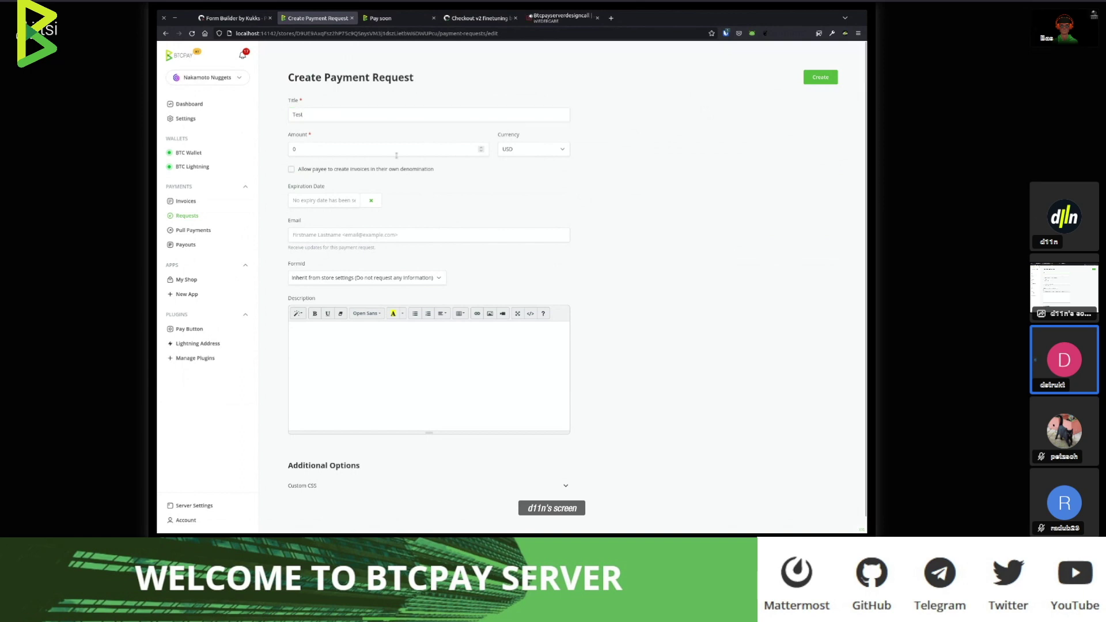
# Set the payment request to request a shipping address, enter an amount of 21 USD and create it.
pyautogui.click(329, 280)
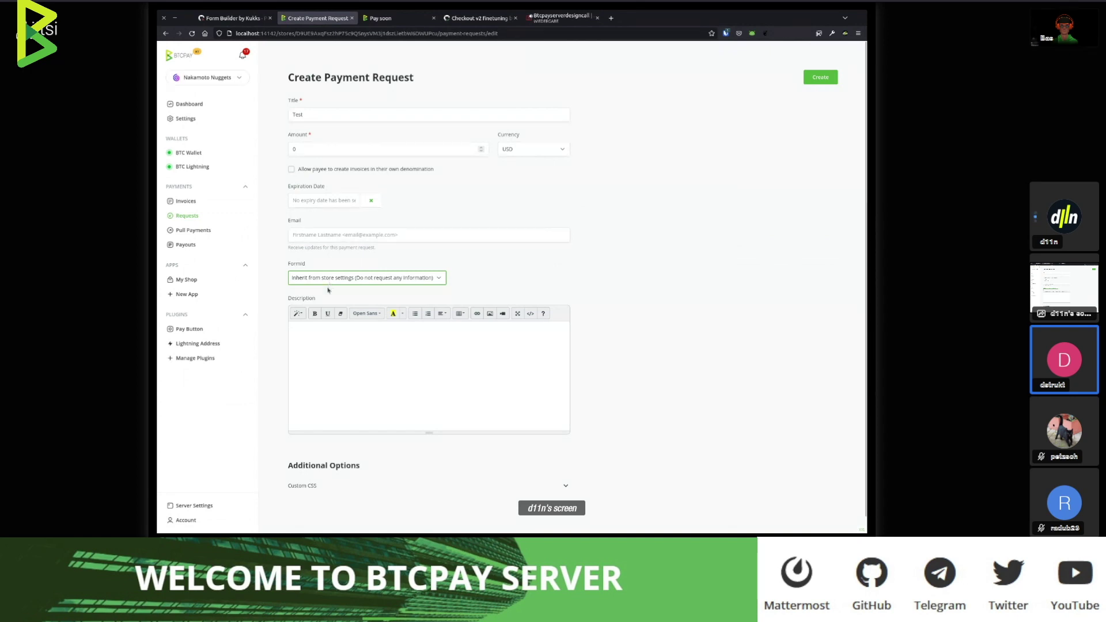
pyautogui.click(451, 286)
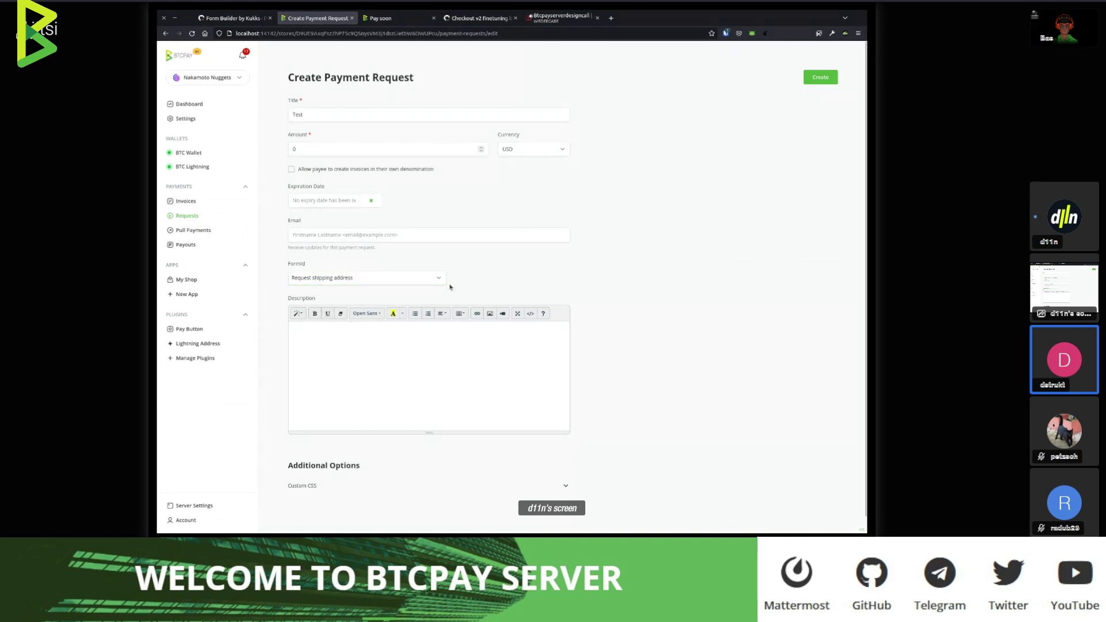
pyautogui.click(385, 149)
pyautogui.write('21')
pyautogui.press('Return')
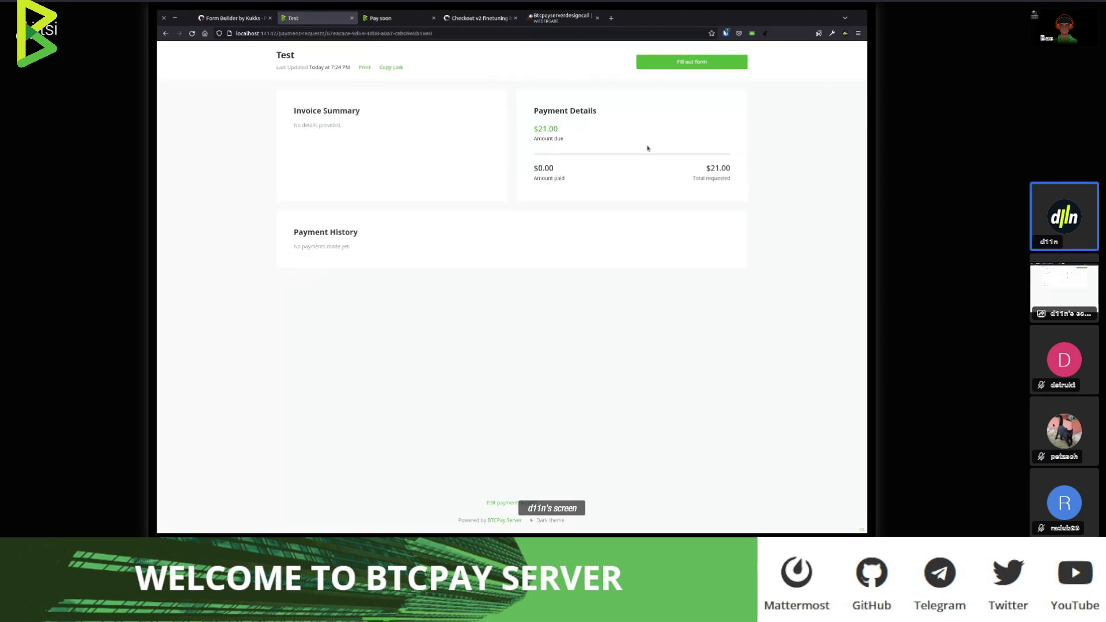
# Open the address form of the Test payment request and enter the customer's email and name.
pyautogui.click(666, 65)
pyautogui.click(506, 109)
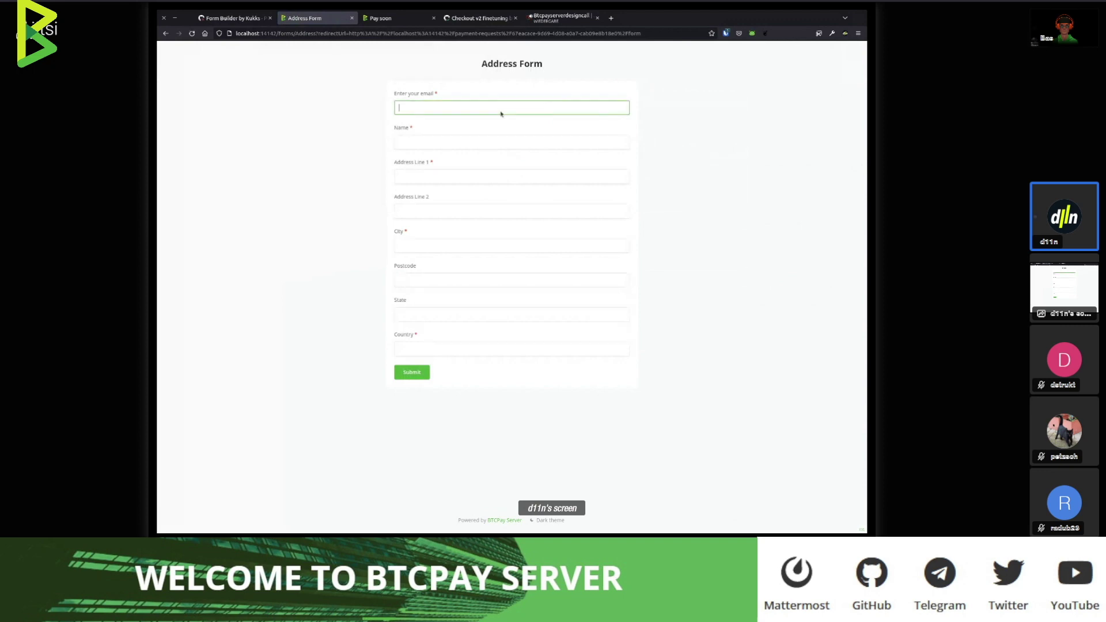
pyautogui.click(482, 123)
pyautogui.click(462, 148)
pyautogui.write('Dennis')
# Fill in the first address line and the city, set the country to Germany, and submit the address form.
pyautogui.click(432, 179)
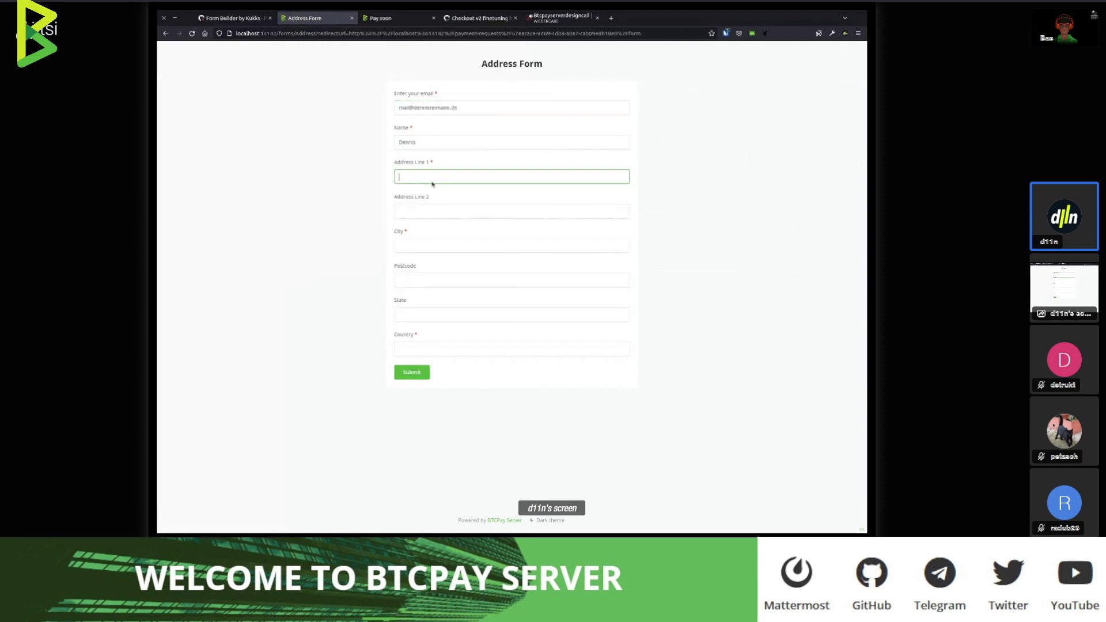
pyautogui.write('Street 1')
pyautogui.click(406, 245)
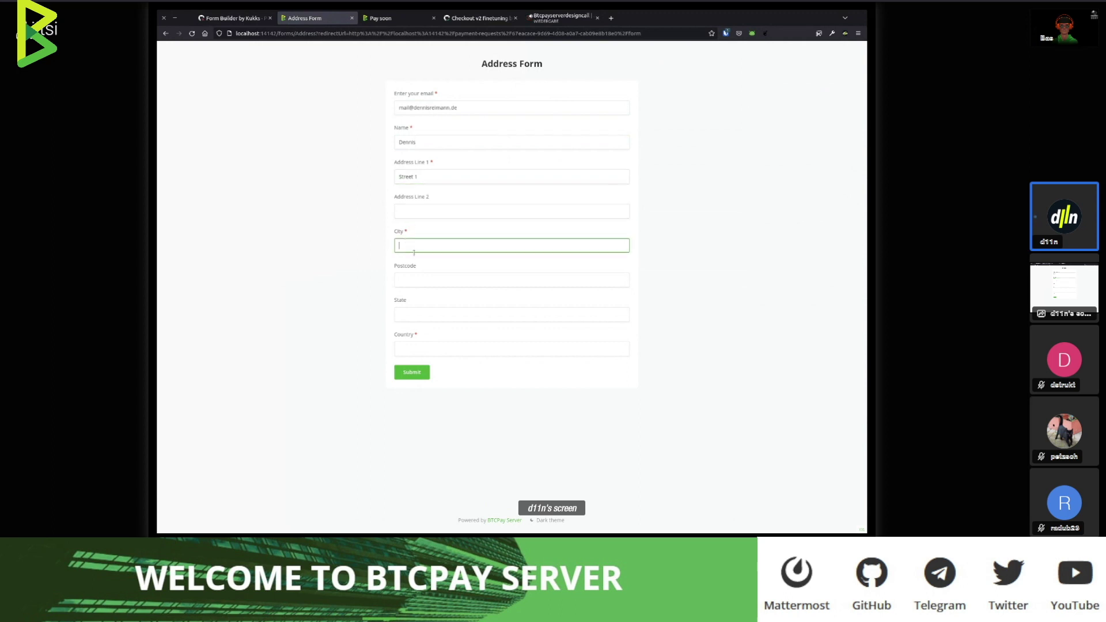
pyautogui.write('City')
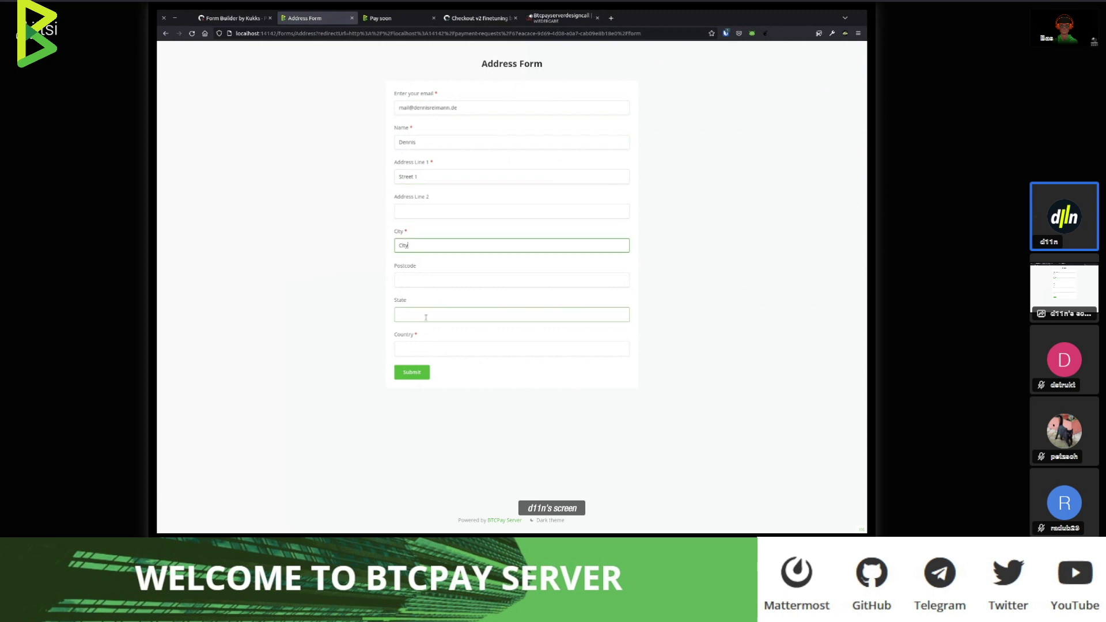
pyautogui.click(429, 352)
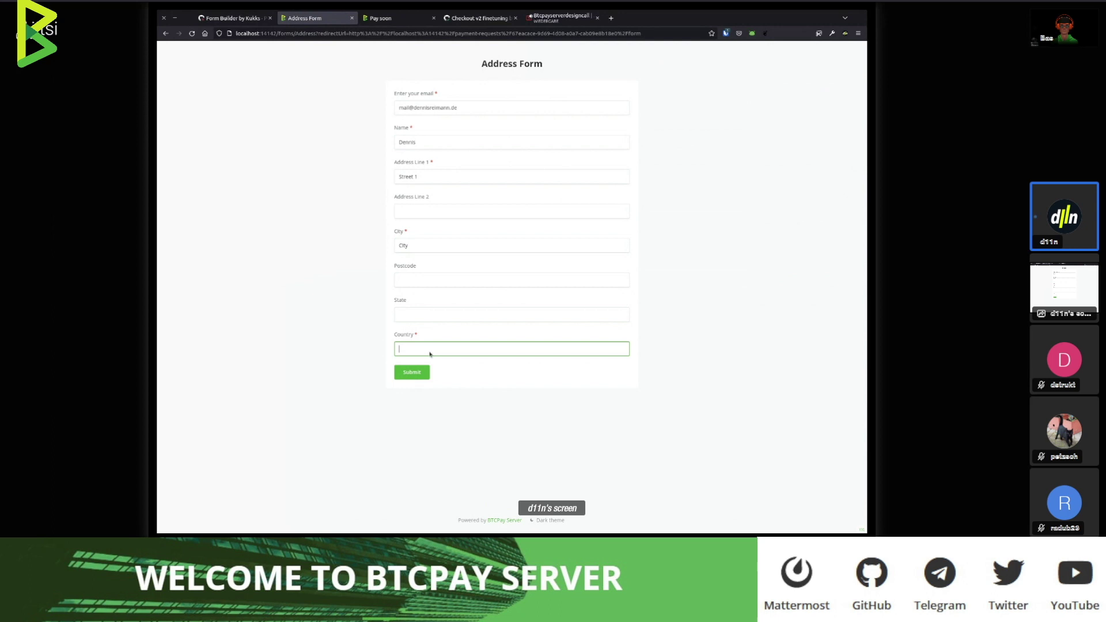
pyautogui.write('Germany')
pyautogui.click(491, 383)
pyautogui.click(419, 373)
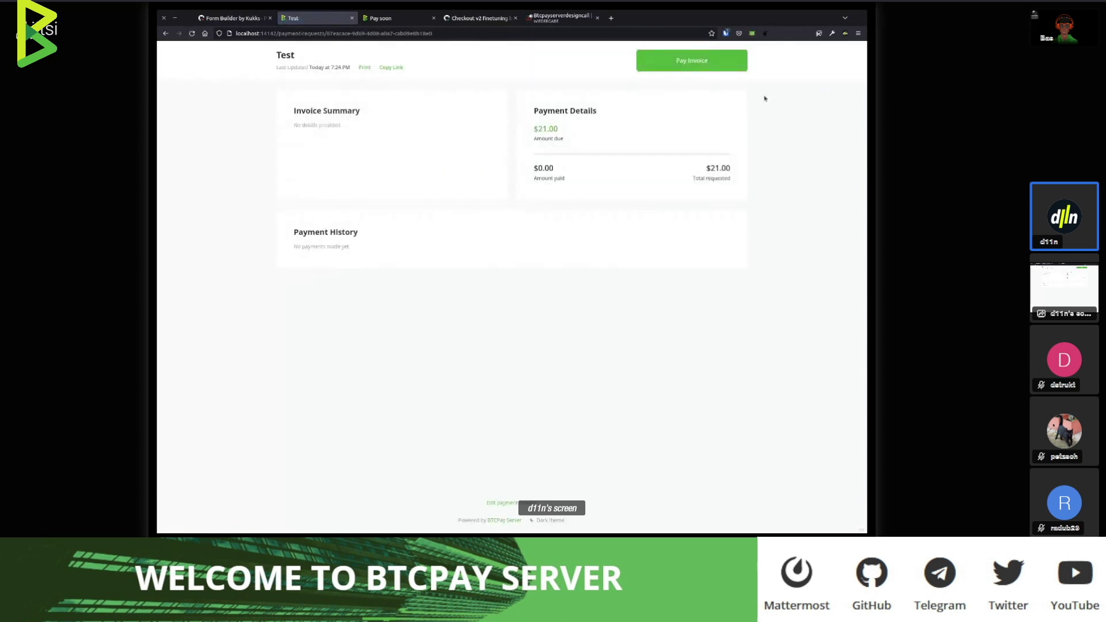
# Pay the Test request's invoice with a fake payment of the full amount and close the checkout.
pyautogui.click(691, 61)
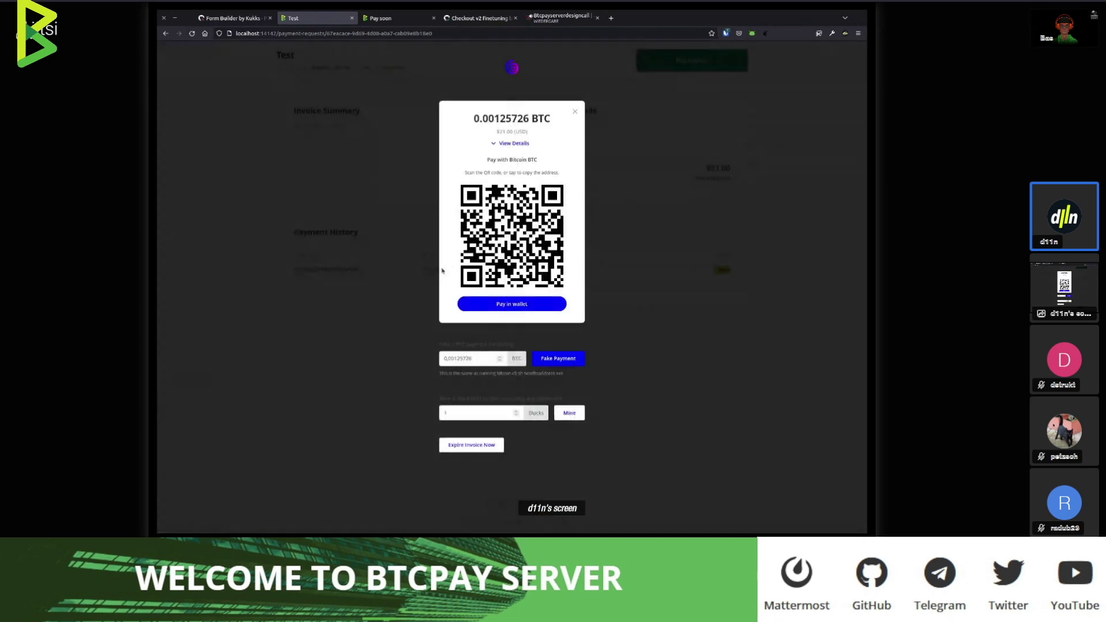
pyautogui.click(567, 358)
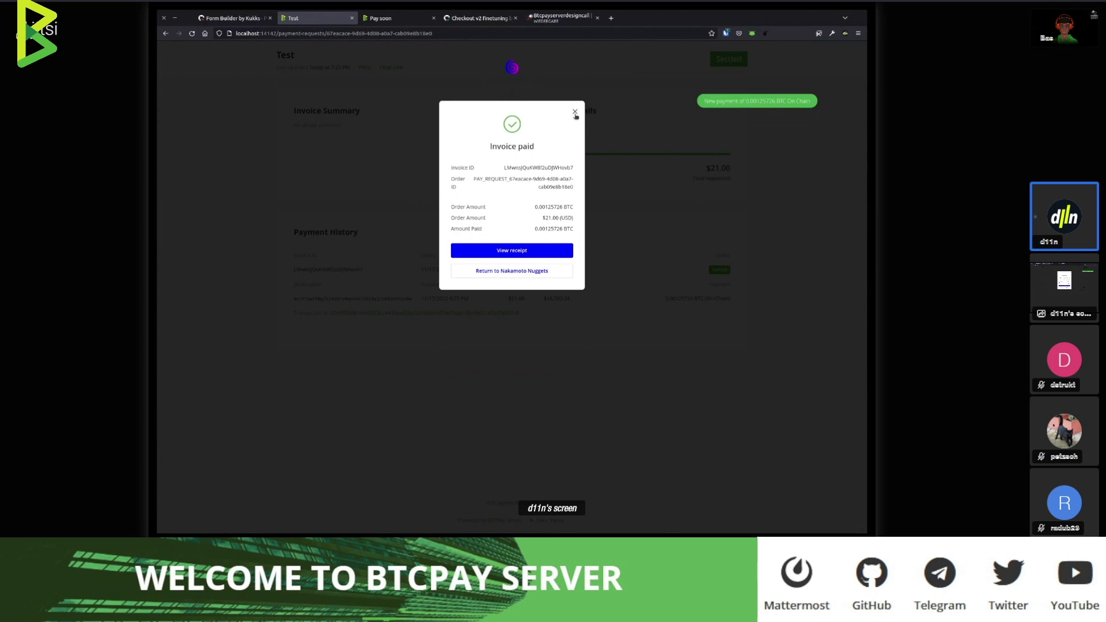
pyautogui.click(575, 112)
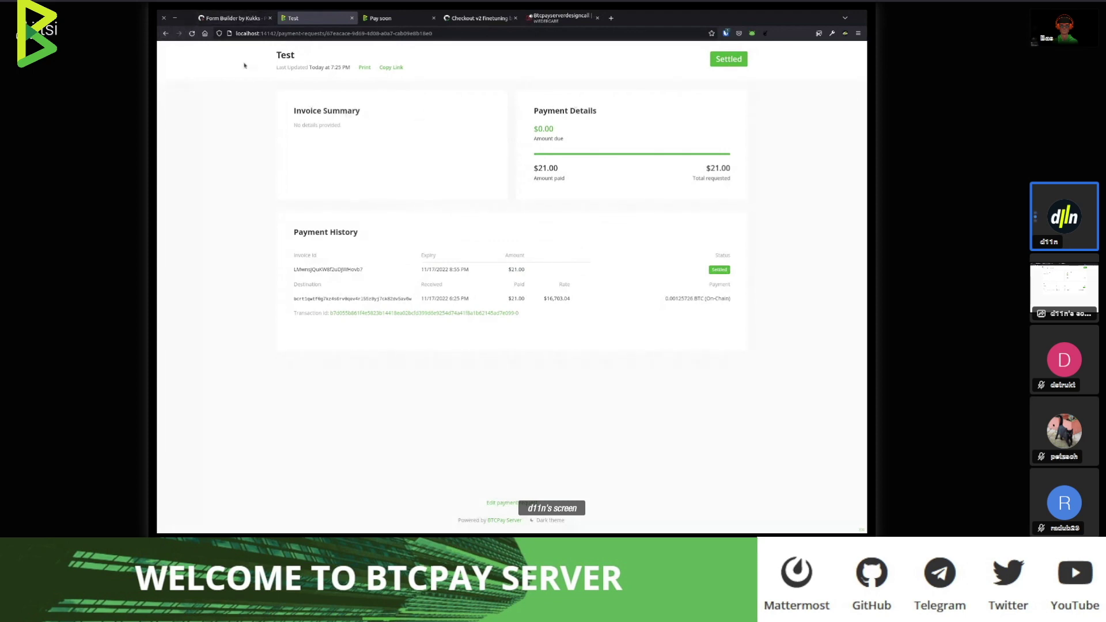
# Open the Test payment request for editing and review the customer's submitted shipping address data.
pyautogui.click(166, 33)
pyautogui.click(166, 32)
pyautogui.click(166, 33)
pyautogui.click(166, 33)
pyautogui.click(179, 33)
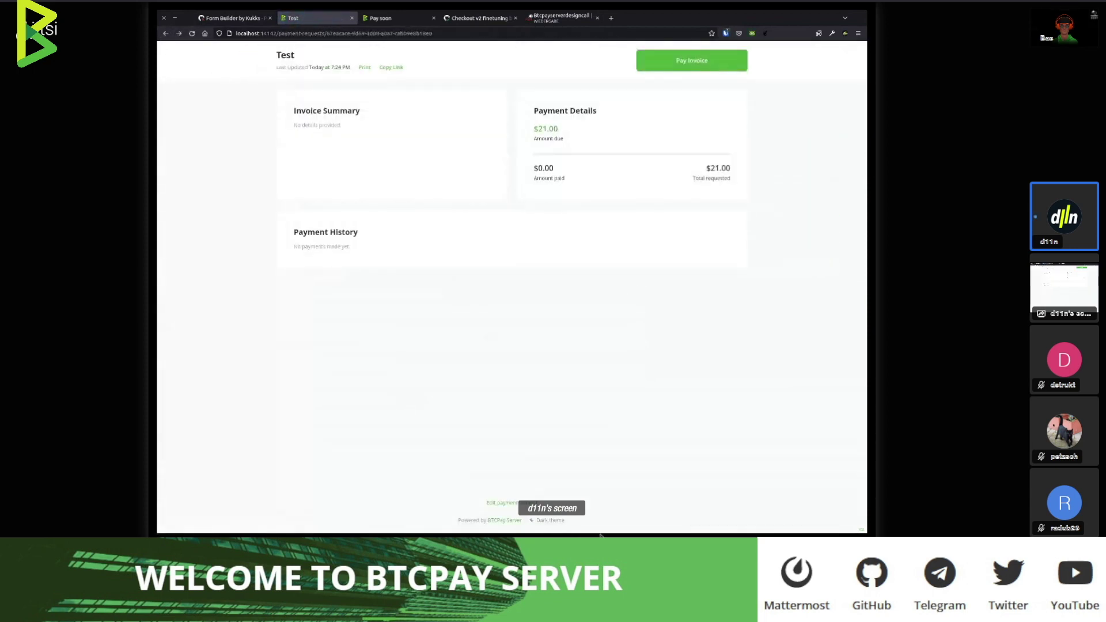
pyautogui.click(507, 503)
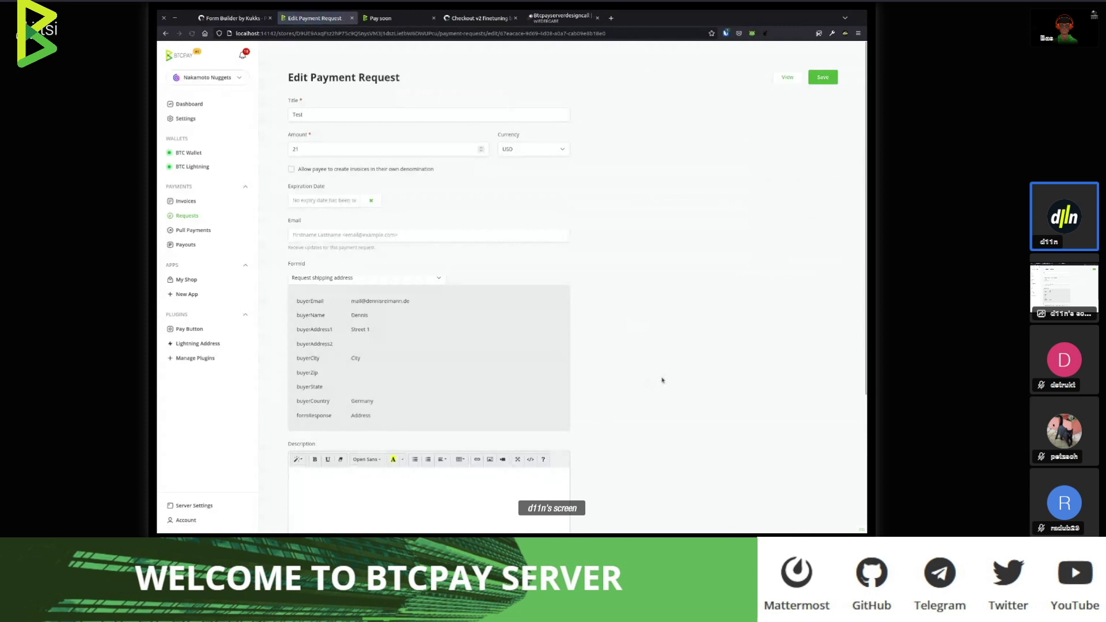
pyautogui.scroll(-2, 661, 380)
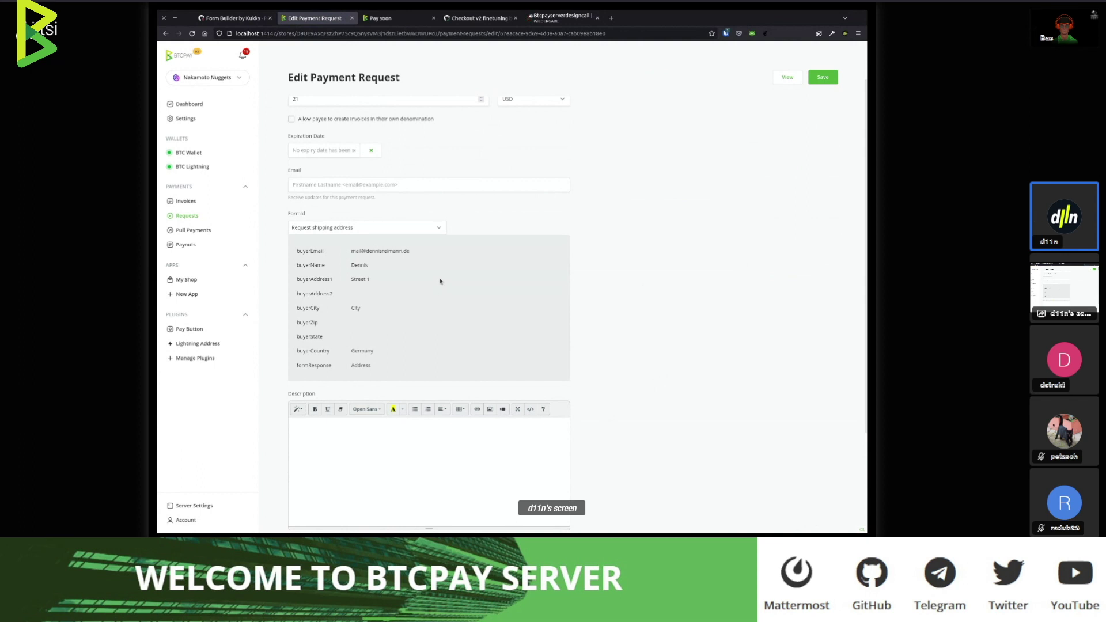
pyautogui.scroll(-3, 440, 281)
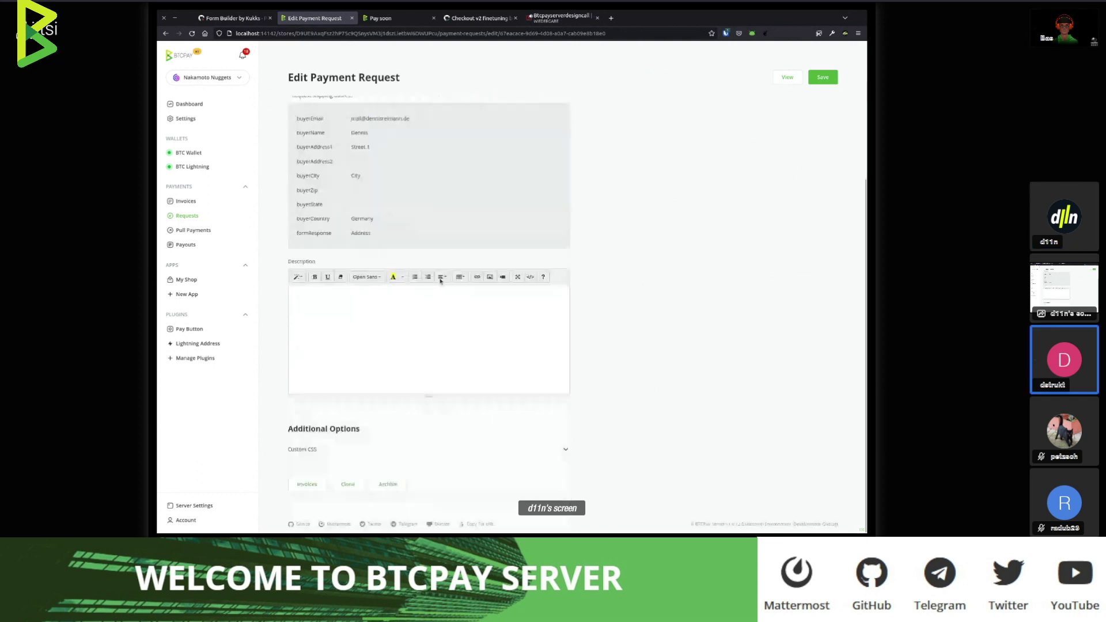
pyautogui.scroll(4, 440, 281)
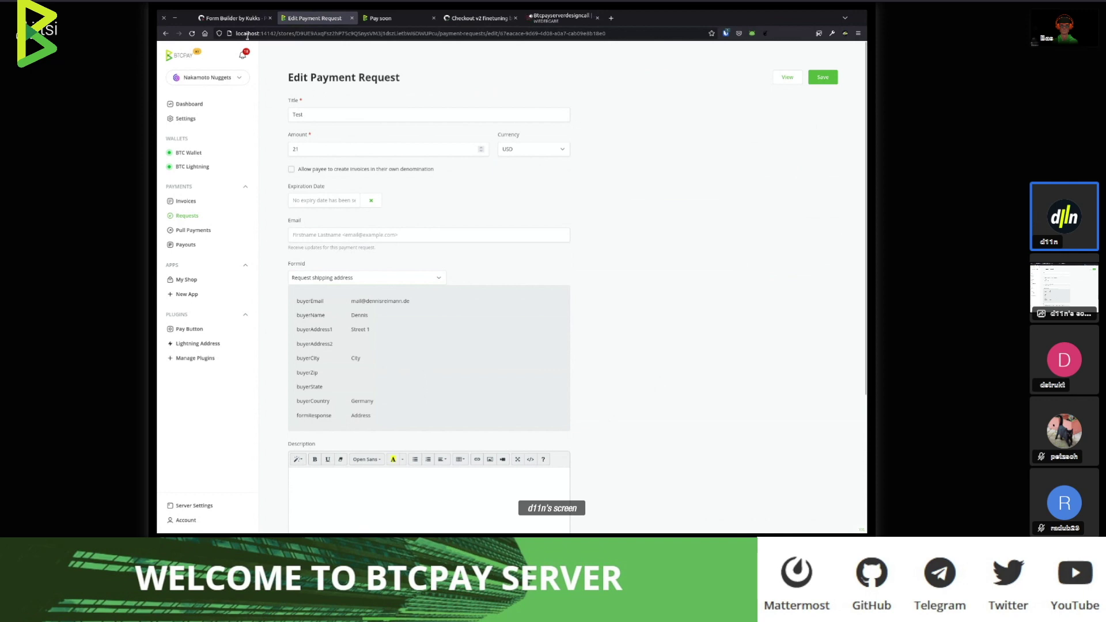
# Review the Form Builder pull request's to-do list, commits, code review comments and check results.
pyautogui.click(233, 18)
pyautogui.scroll(-5, 305, 189)
pyautogui.scroll(-3, 305, 188)
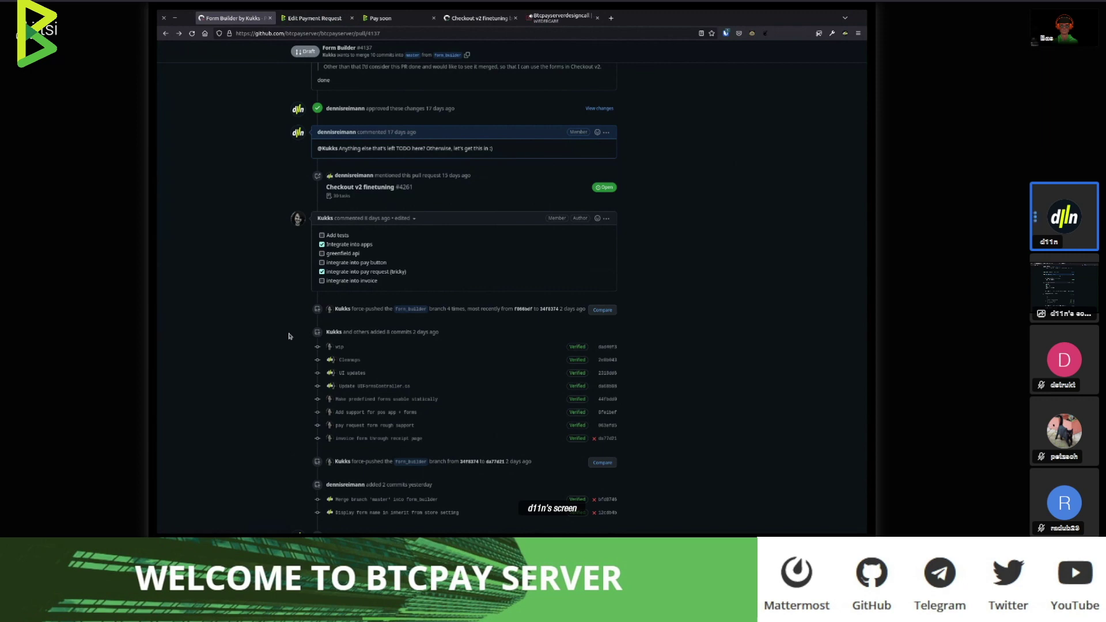
pyautogui.scroll(-5, 289, 337)
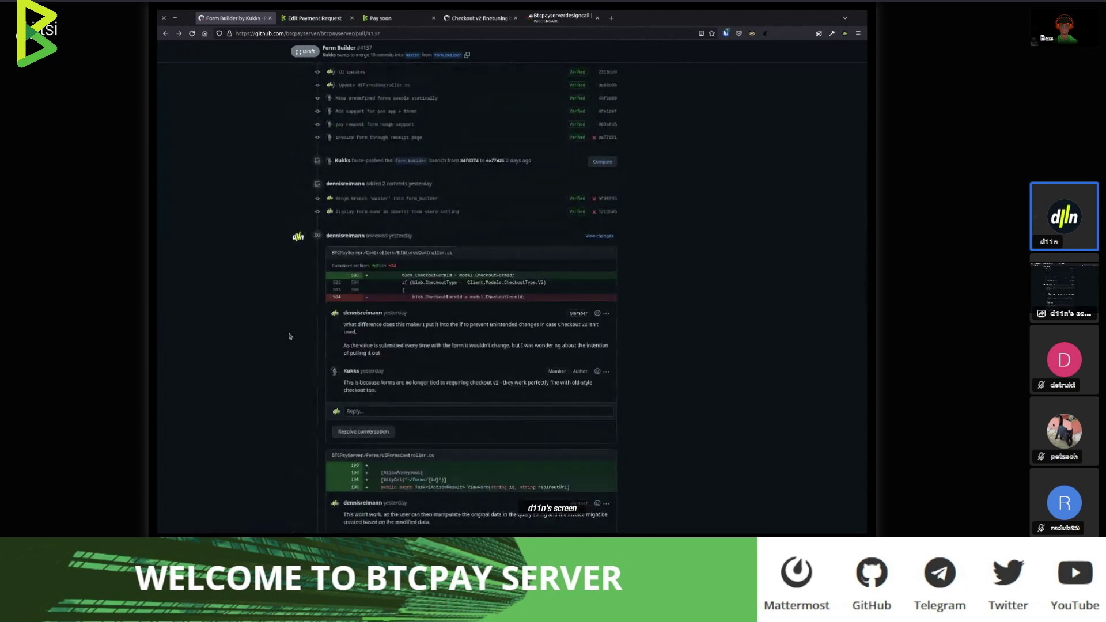
pyautogui.scroll(4, 388, 189)
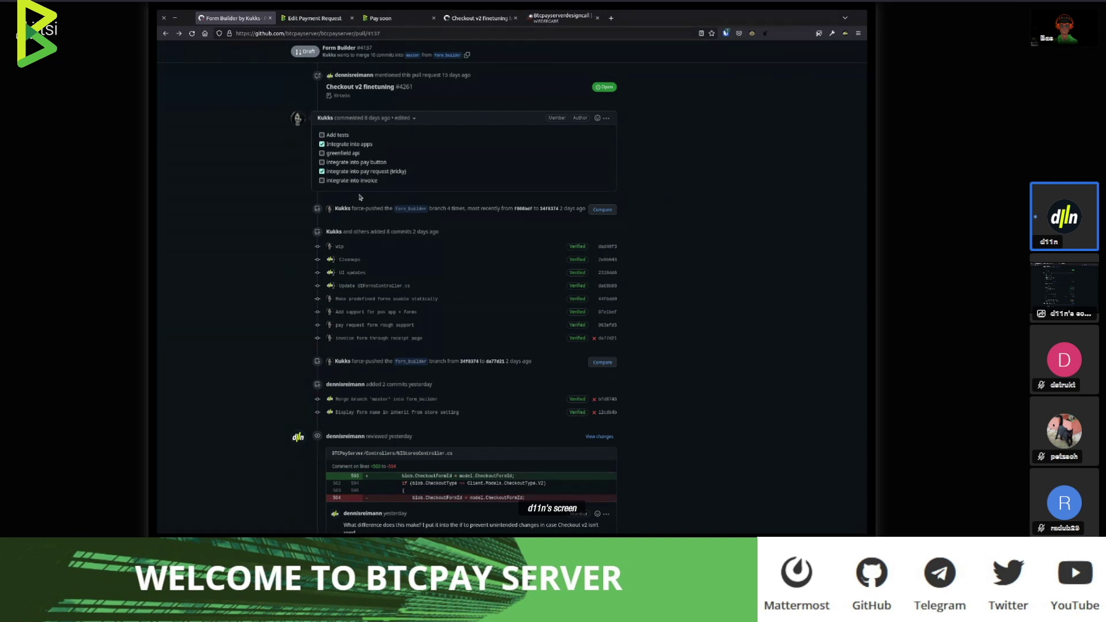
pyautogui.scroll(-6, 385, 357)
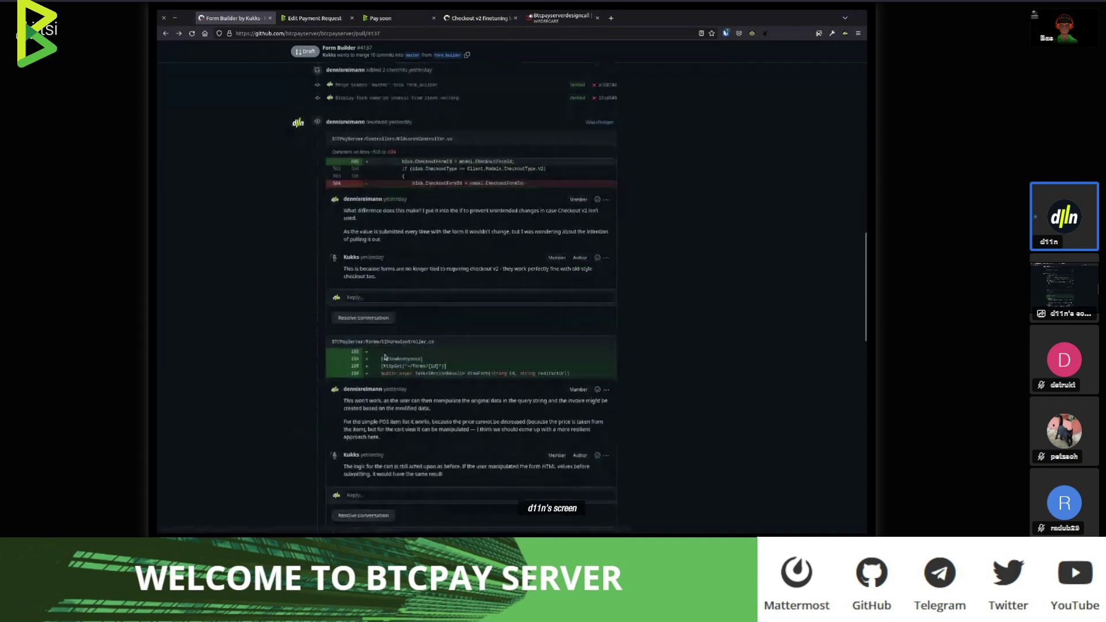
pyautogui.scroll(-10, 385, 356)
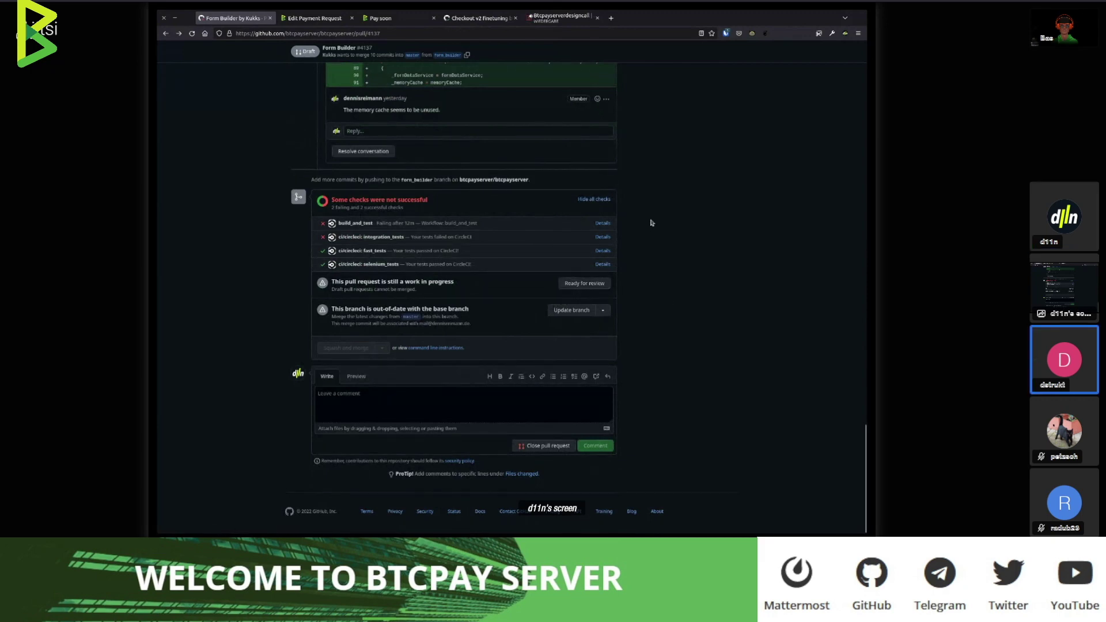
# View the Pay soon payment request briefly and go back to the to-do list in the Form Builder conversation.
pyautogui.click(413, 26)
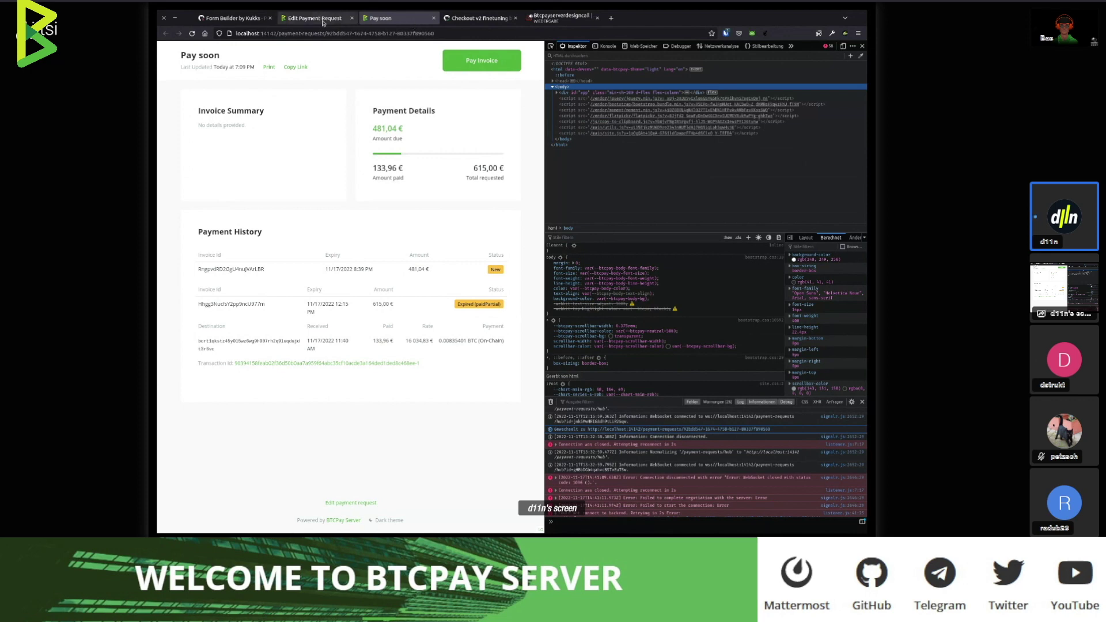
pyautogui.click(265, 20)
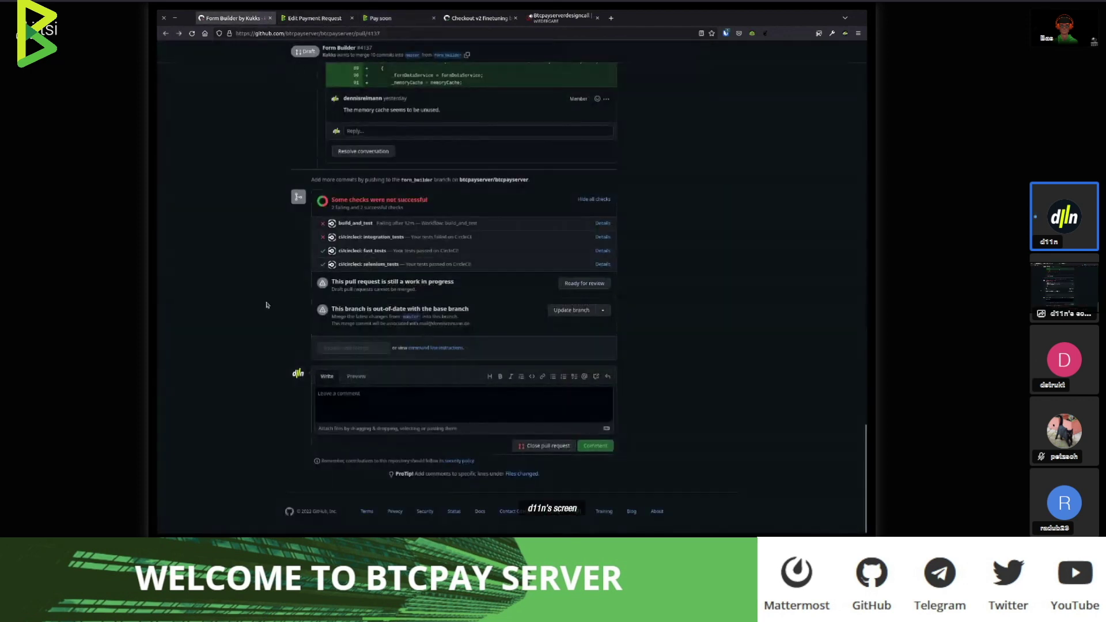
pyautogui.scroll(10, 266, 305)
pyautogui.scroll(10, 267, 305)
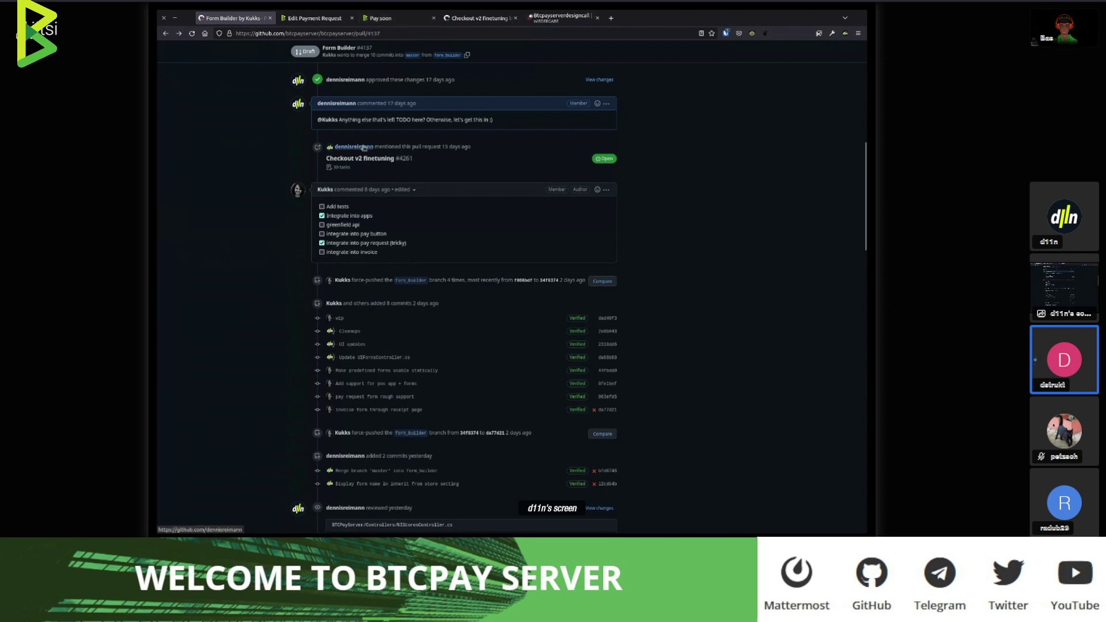
# Browse the repository's open pull requests, open "UI: Unify payment request list with invoices" separately and close the list.
pyautogui.scroll(10, 363, 148)
pyautogui.click(278, 93)
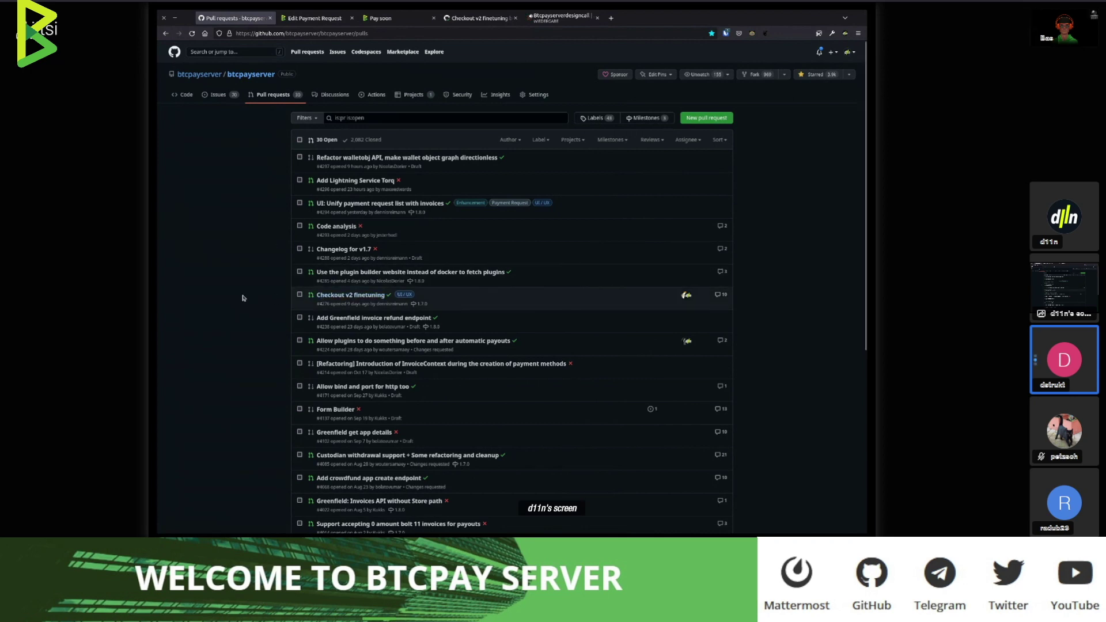
pyautogui.middleClick(360, 204)
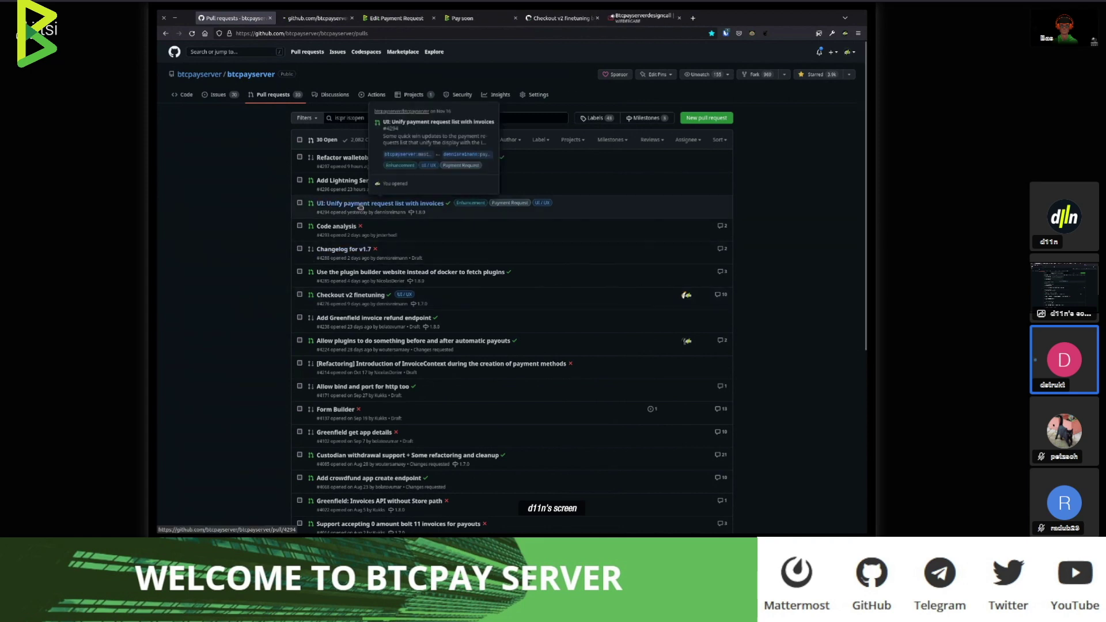
pyautogui.scroll(-3, 294, 355)
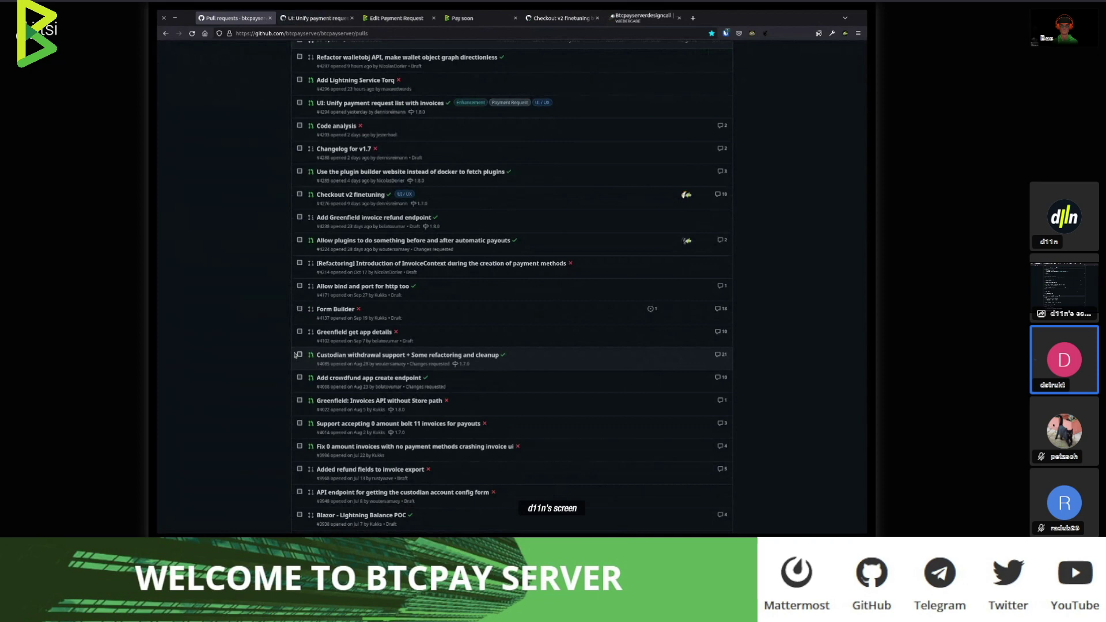
pyautogui.scroll(-2, 294, 354)
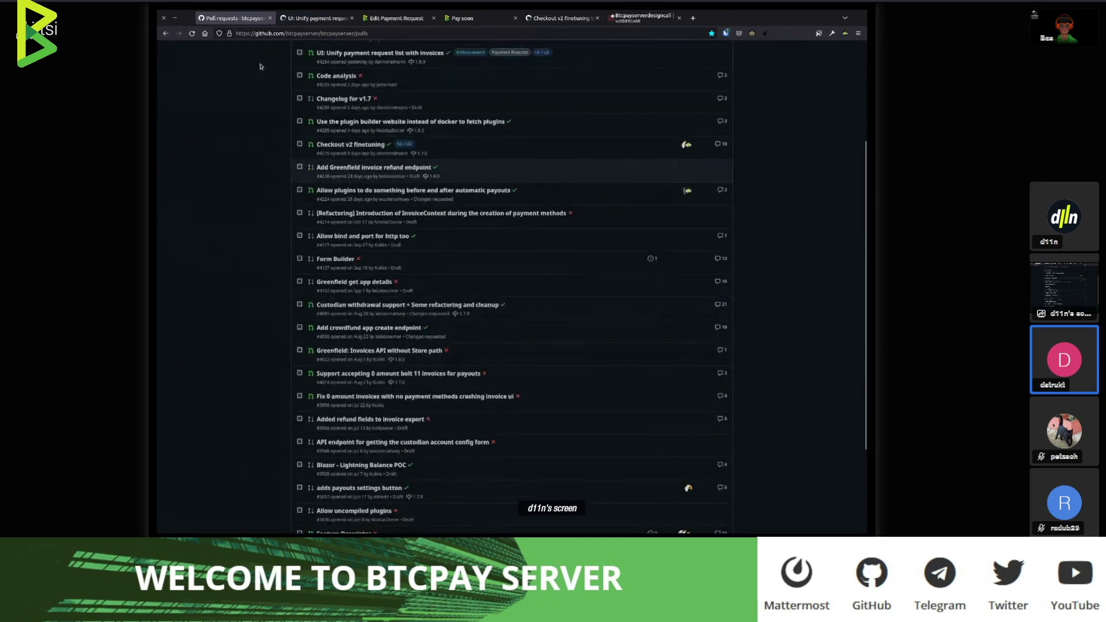
pyautogui.click(270, 18)
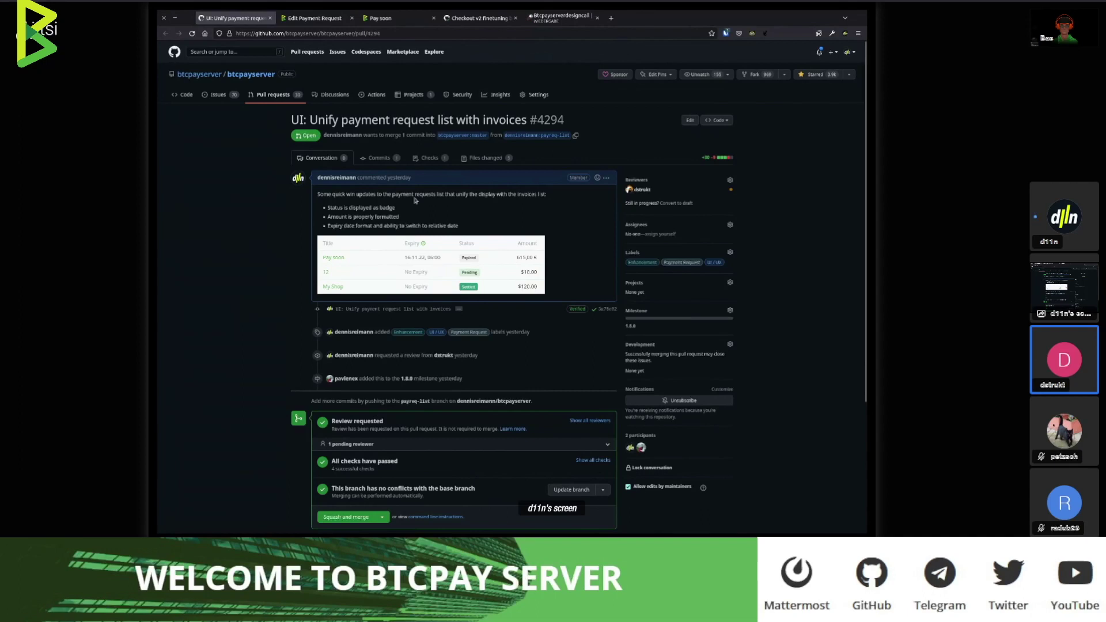
# Look through the changed files of pull request #4294 and return to its conversation.
pyautogui.click(483, 157)
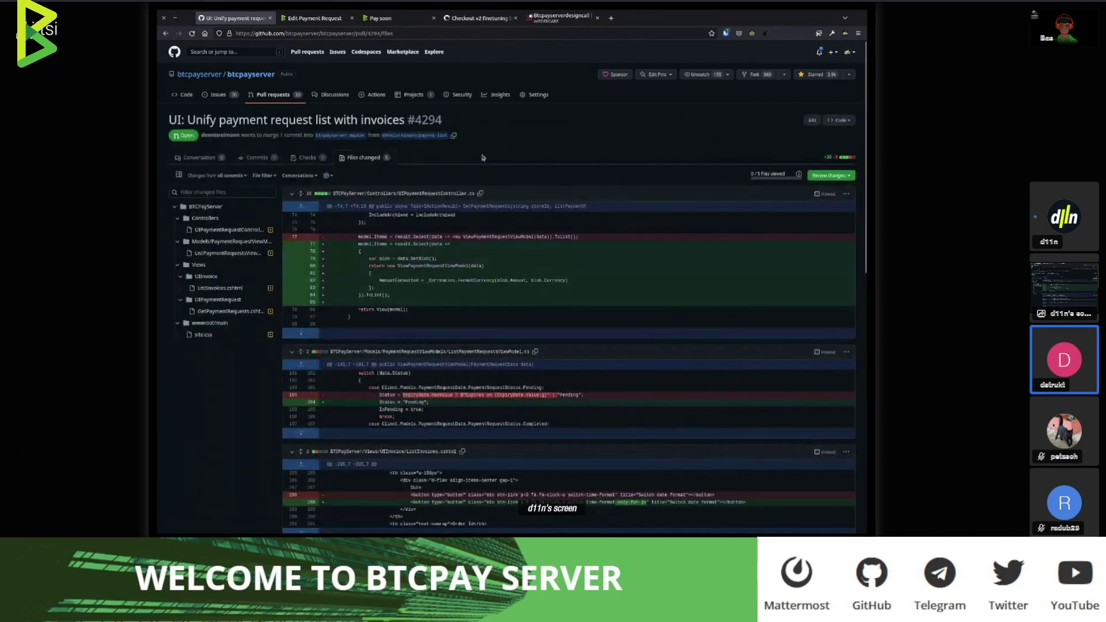
pyautogui.scroll(-15, 428, 279)
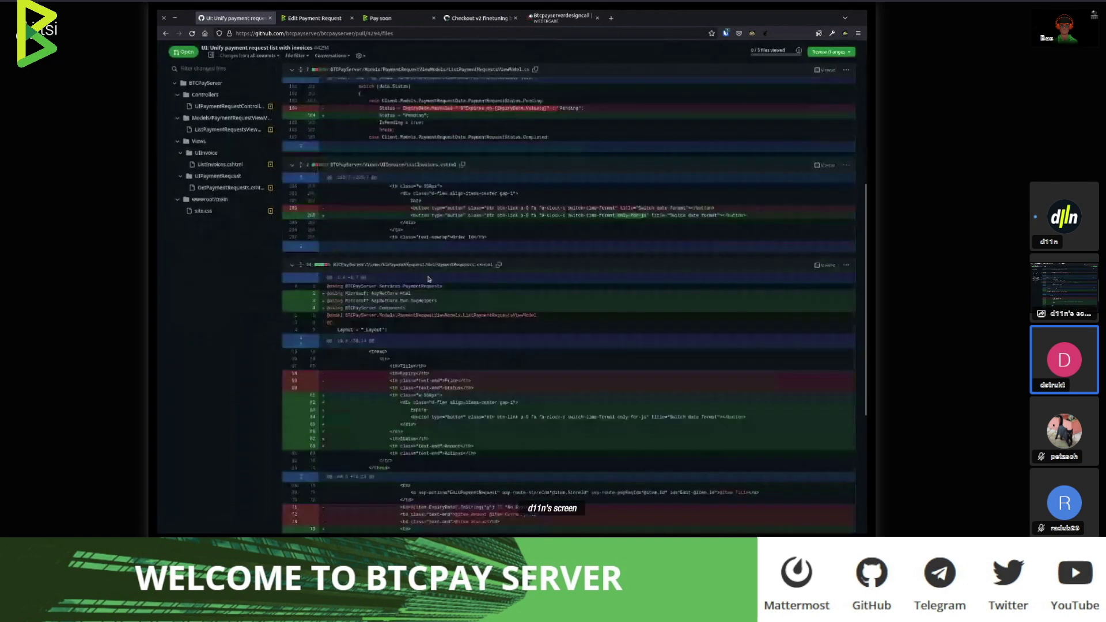
pyautogui.scroll(15, 427, 277)
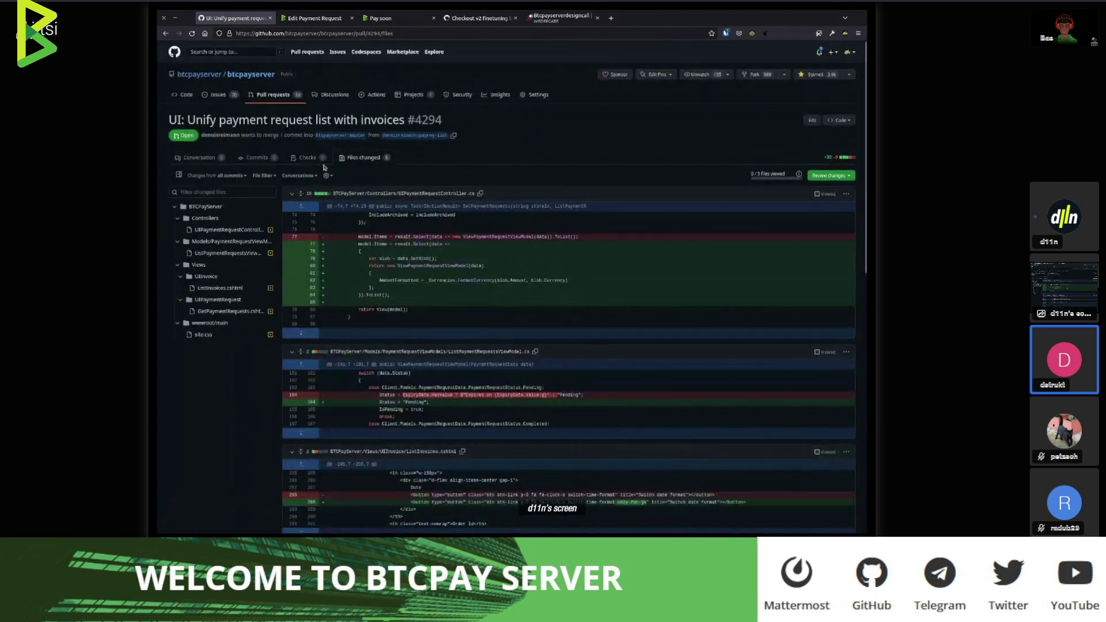
pyautogui.click(167, 34)
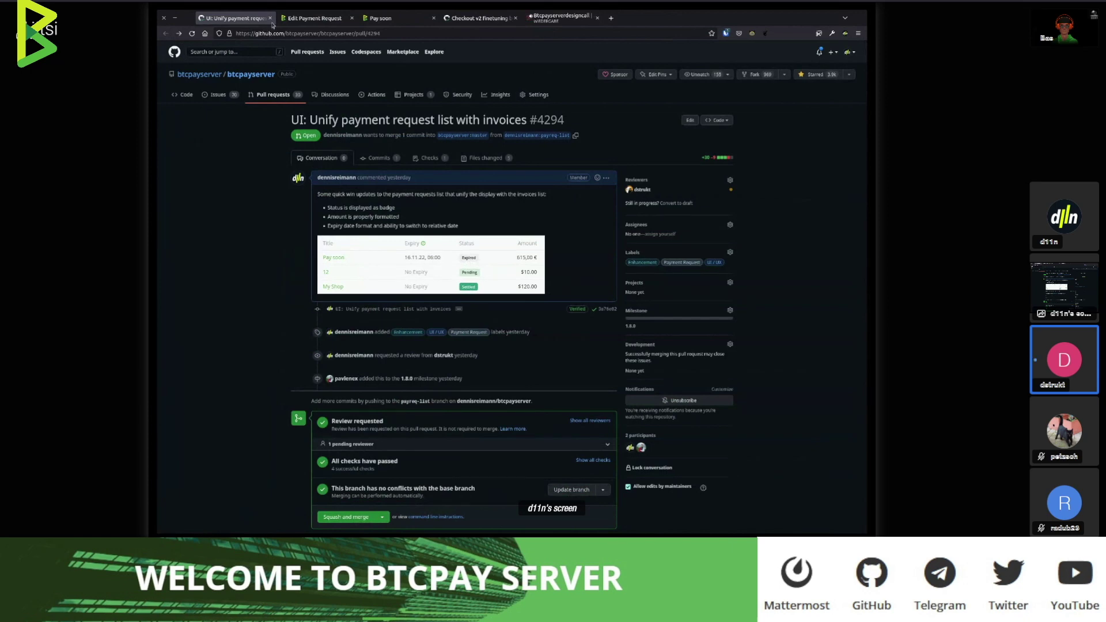
# Close pull request #4294 and switch to the Jitsi design call.
pyautogui.click(270, 18)
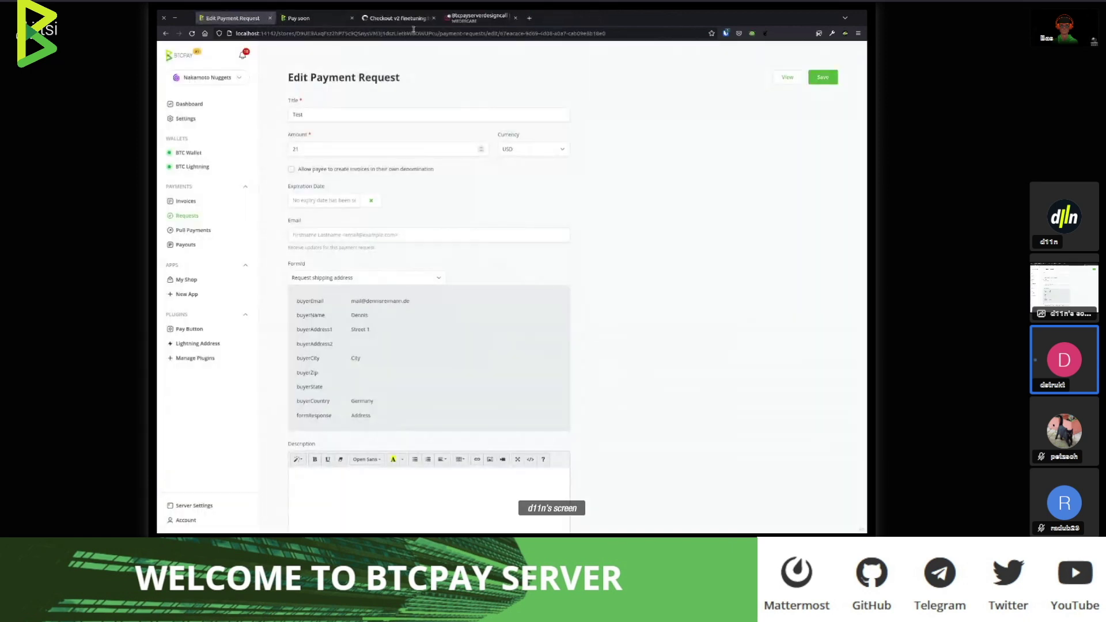
pyautogui.click(478, 18)
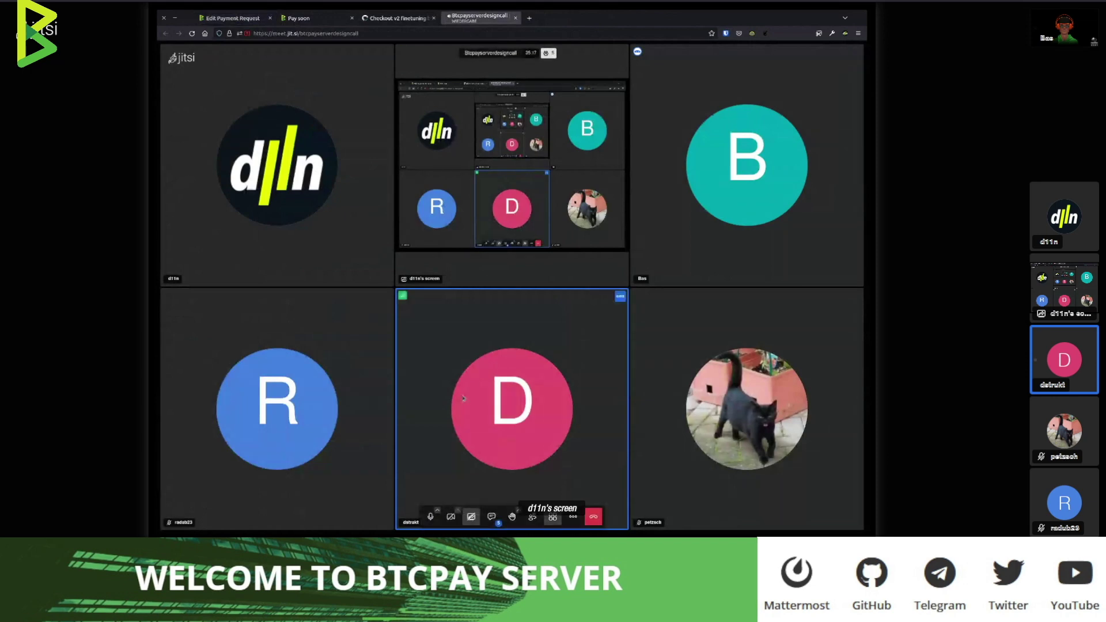